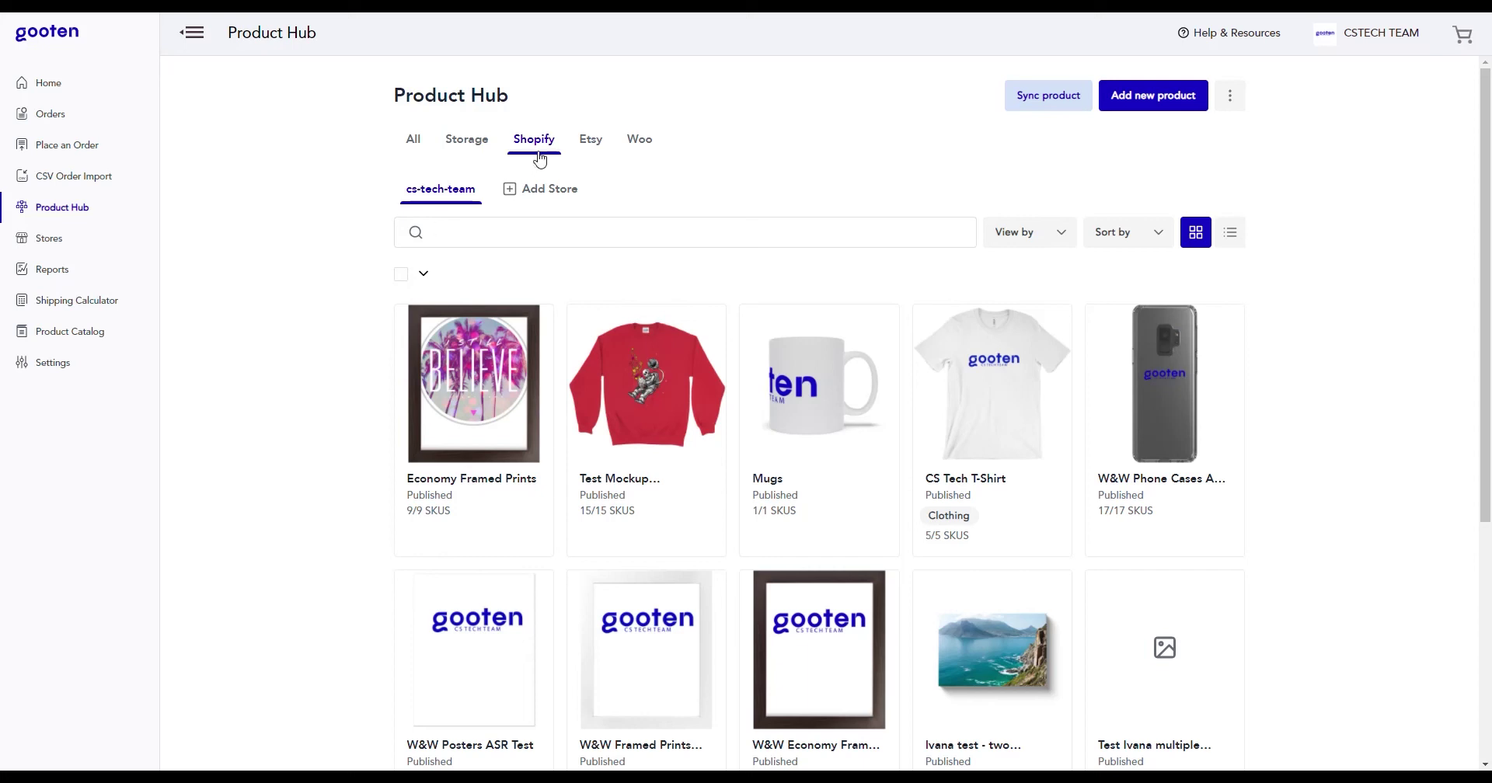
Start syncing the store product "Mugs test SV" from the cs-tech-team Shopify store.
left_click(1052, 115)
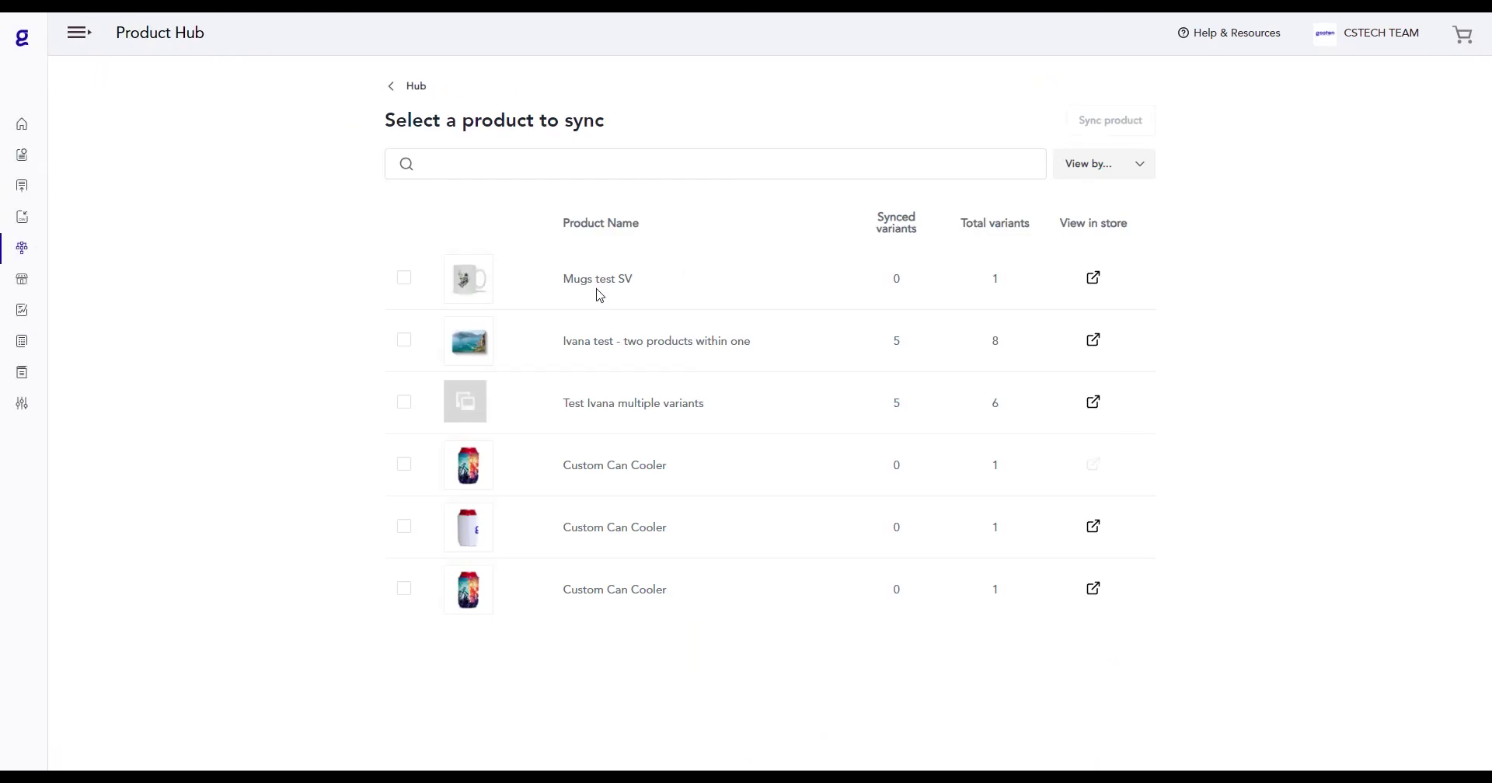
left_click(404, 282)
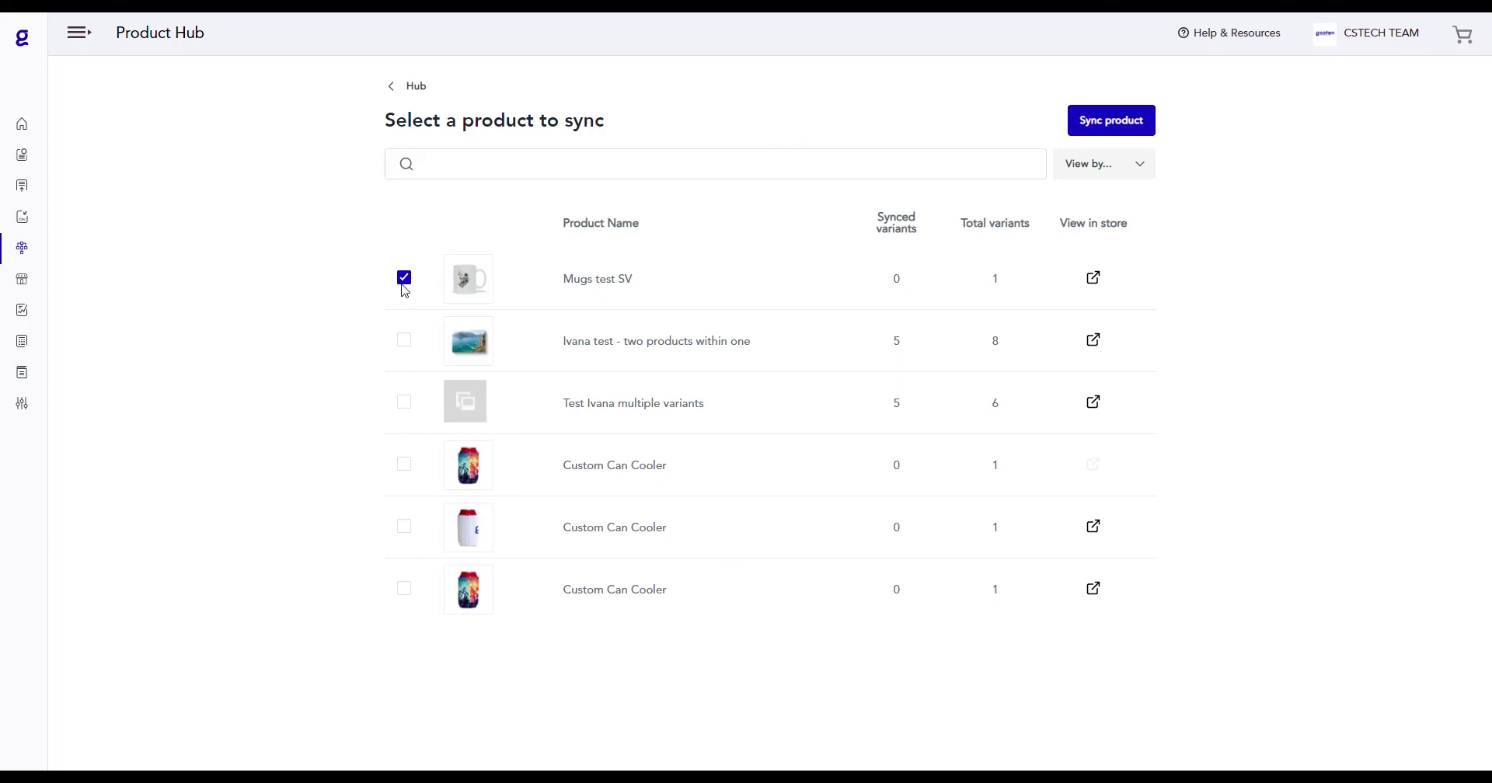
left_click(1113, 124)
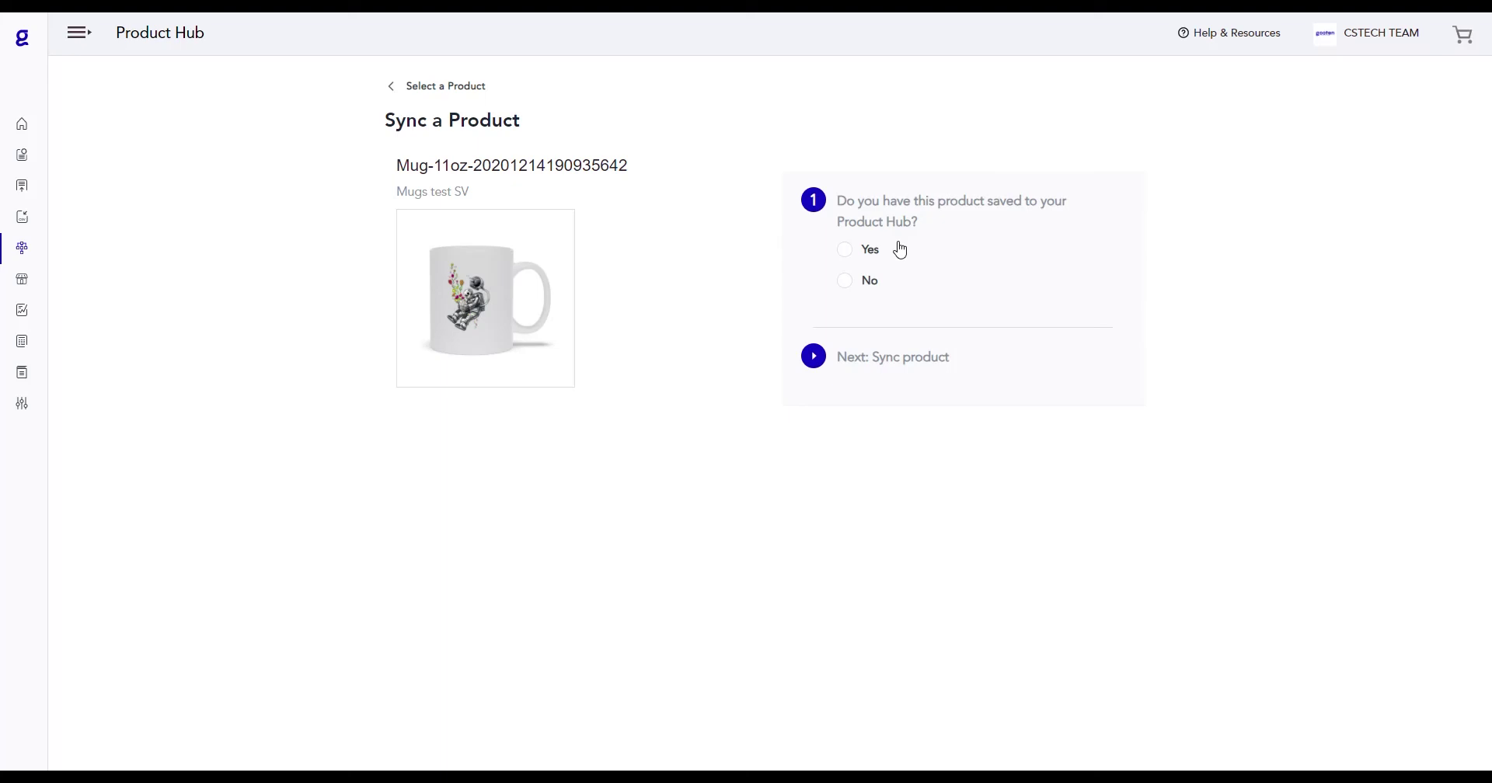
Declare the mug as not saved in the Product Hub and match it to the "Mugs" product.
left_click(849, 283)
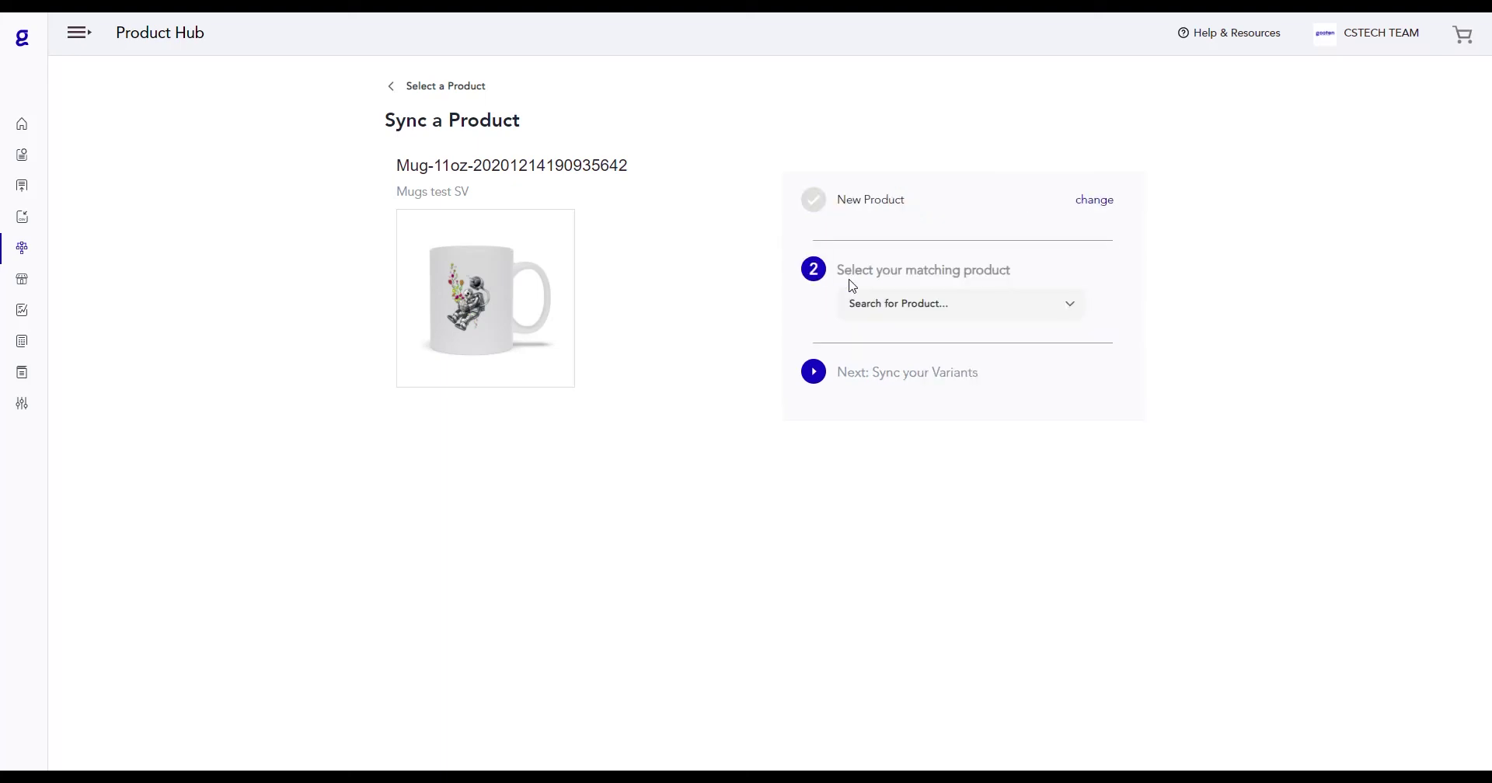
left_click(980, 306)
type("mug")
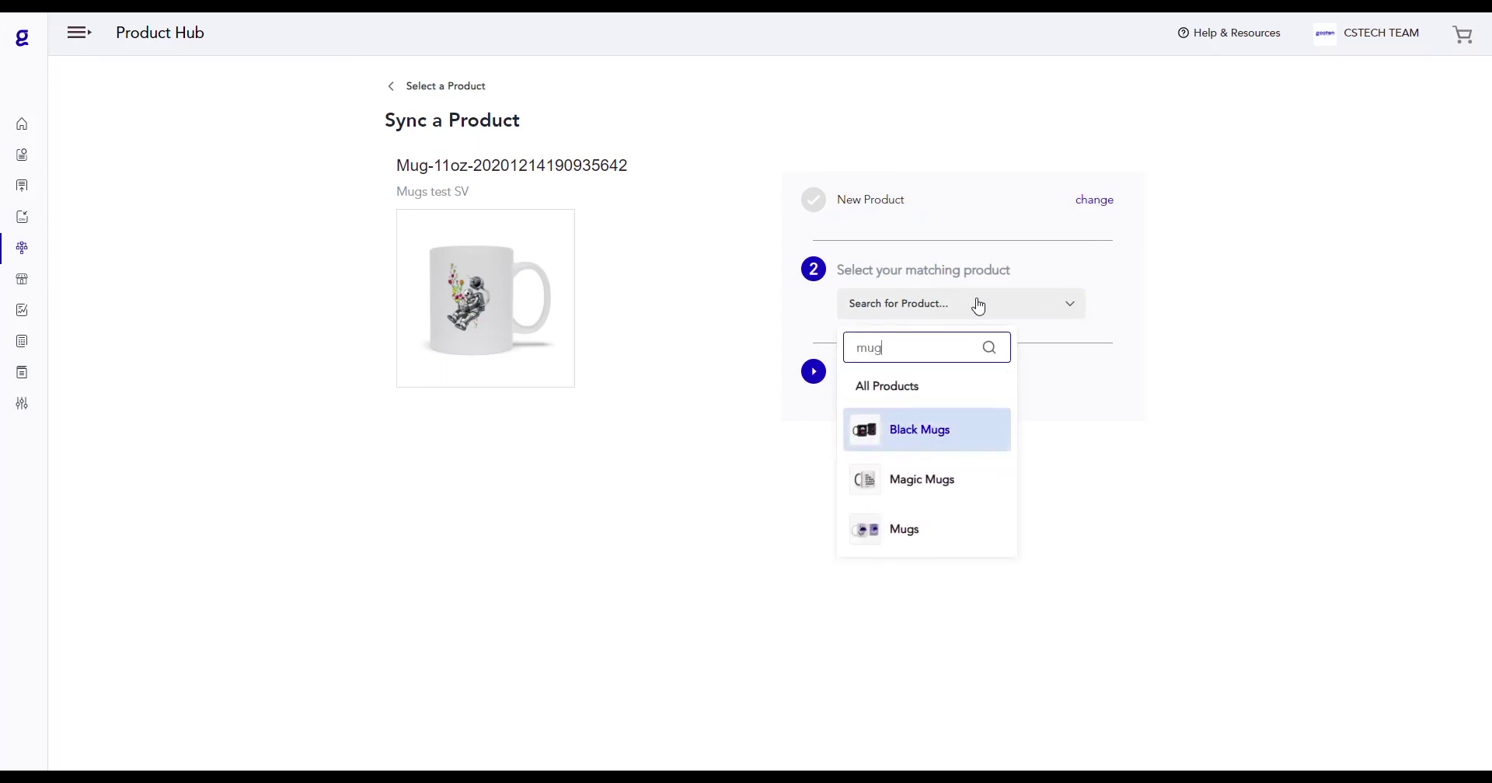
left_click(950, 529)
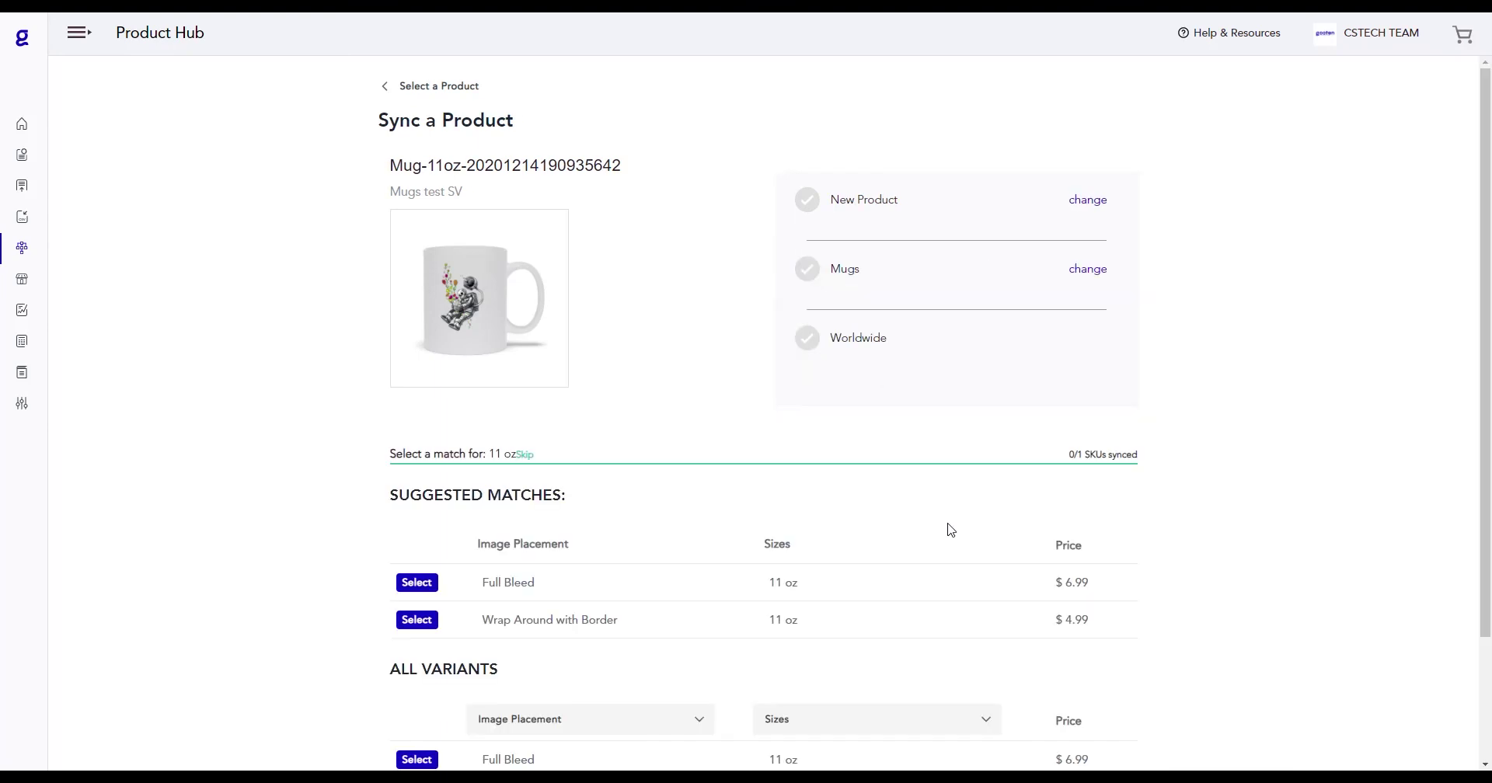
Filter all variants to 11 oz, match the SKU to "Wrap Around with Border" in 11 oz, and continue to the artwork upload.
scroll(949, 530, "down", 1)
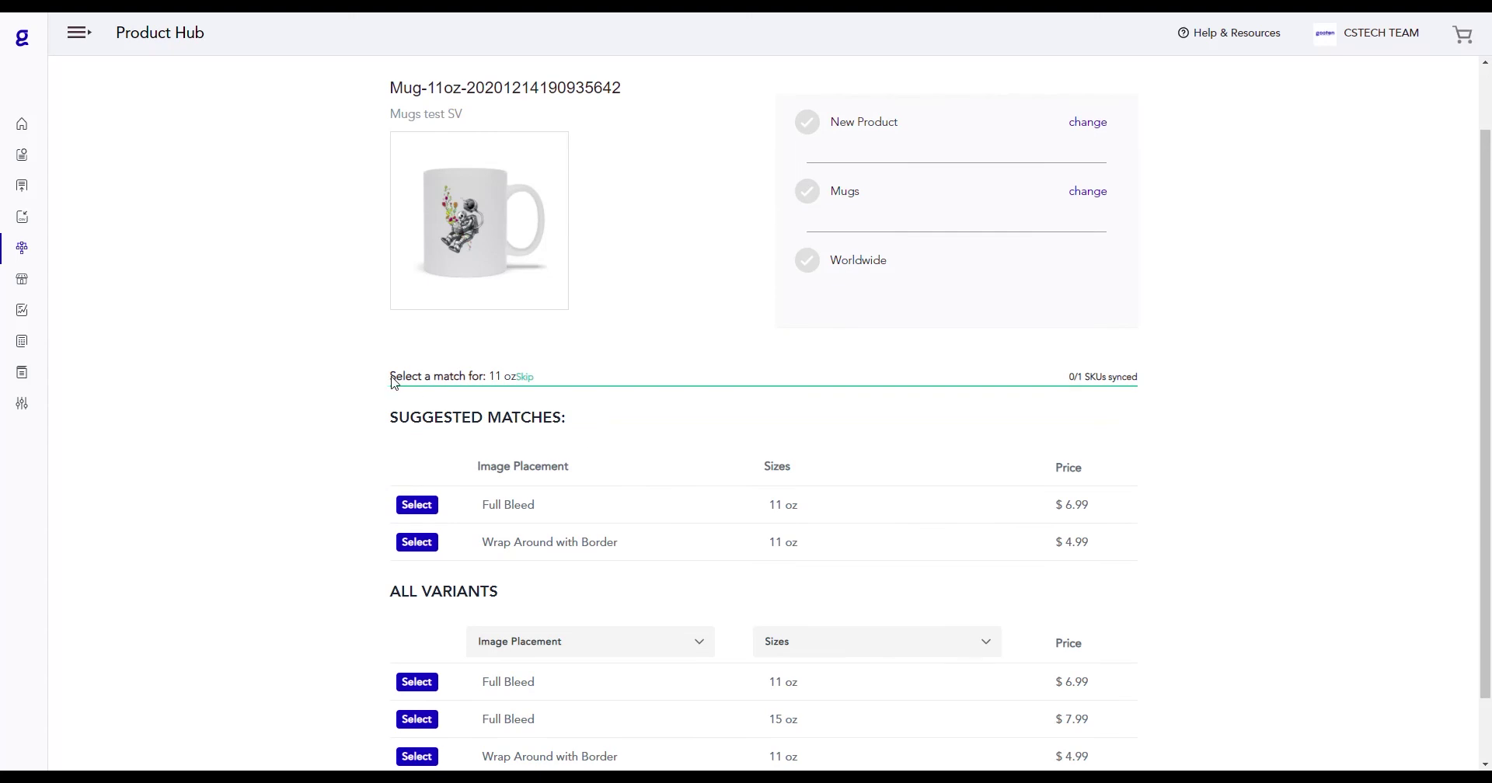
left_click_drag(394, 381, 517, 376)
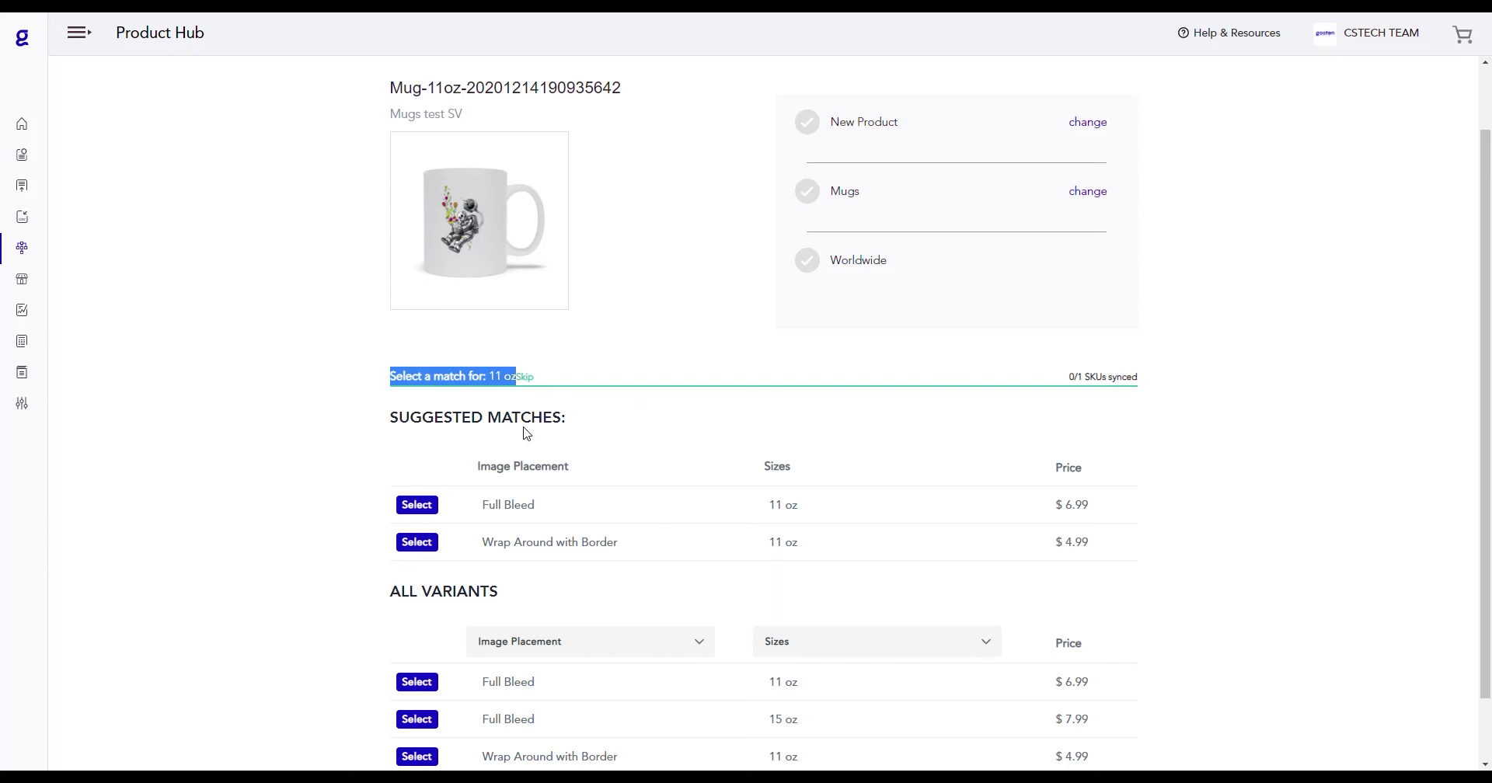
scroll(526, 434, "down", 1)
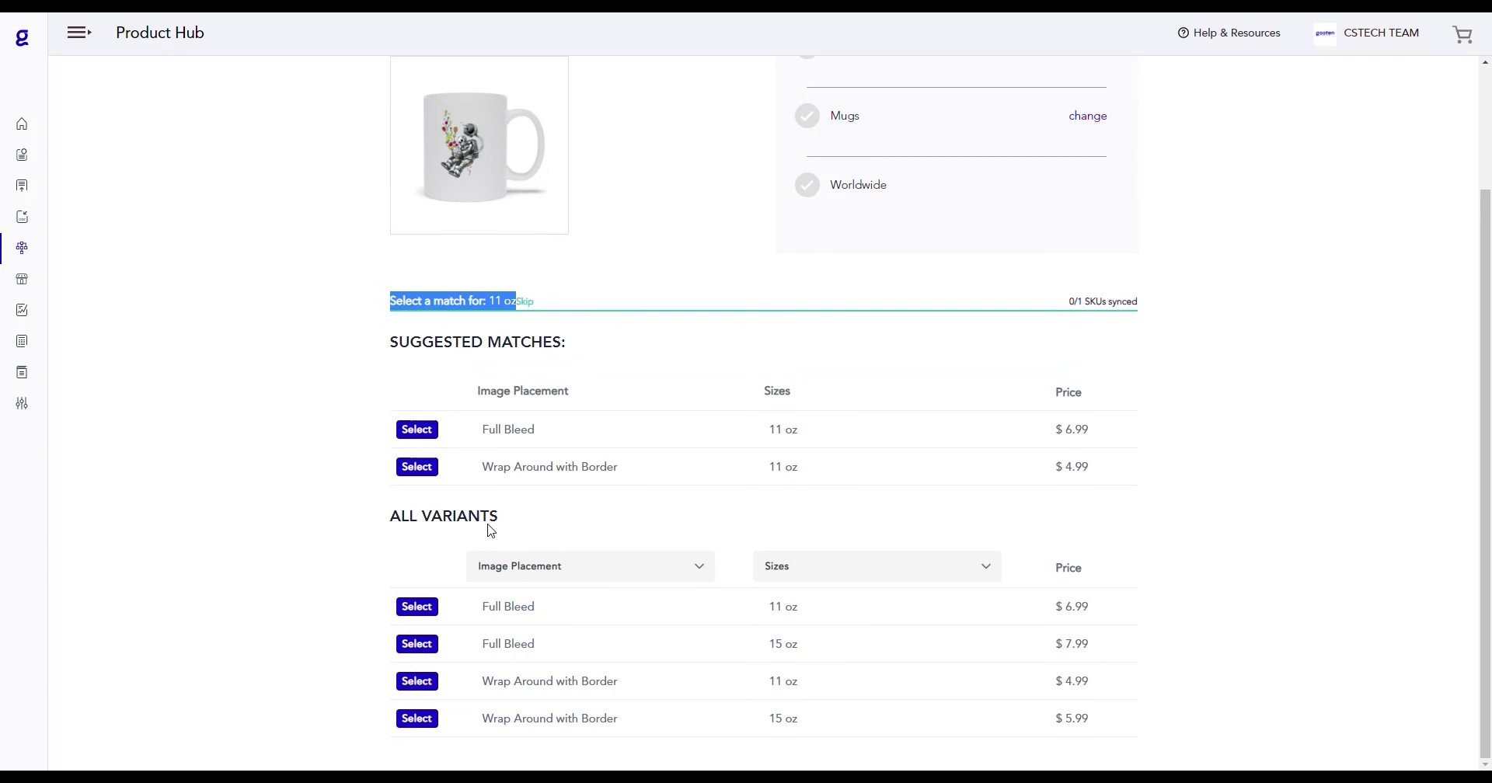
left_click(819, 567)
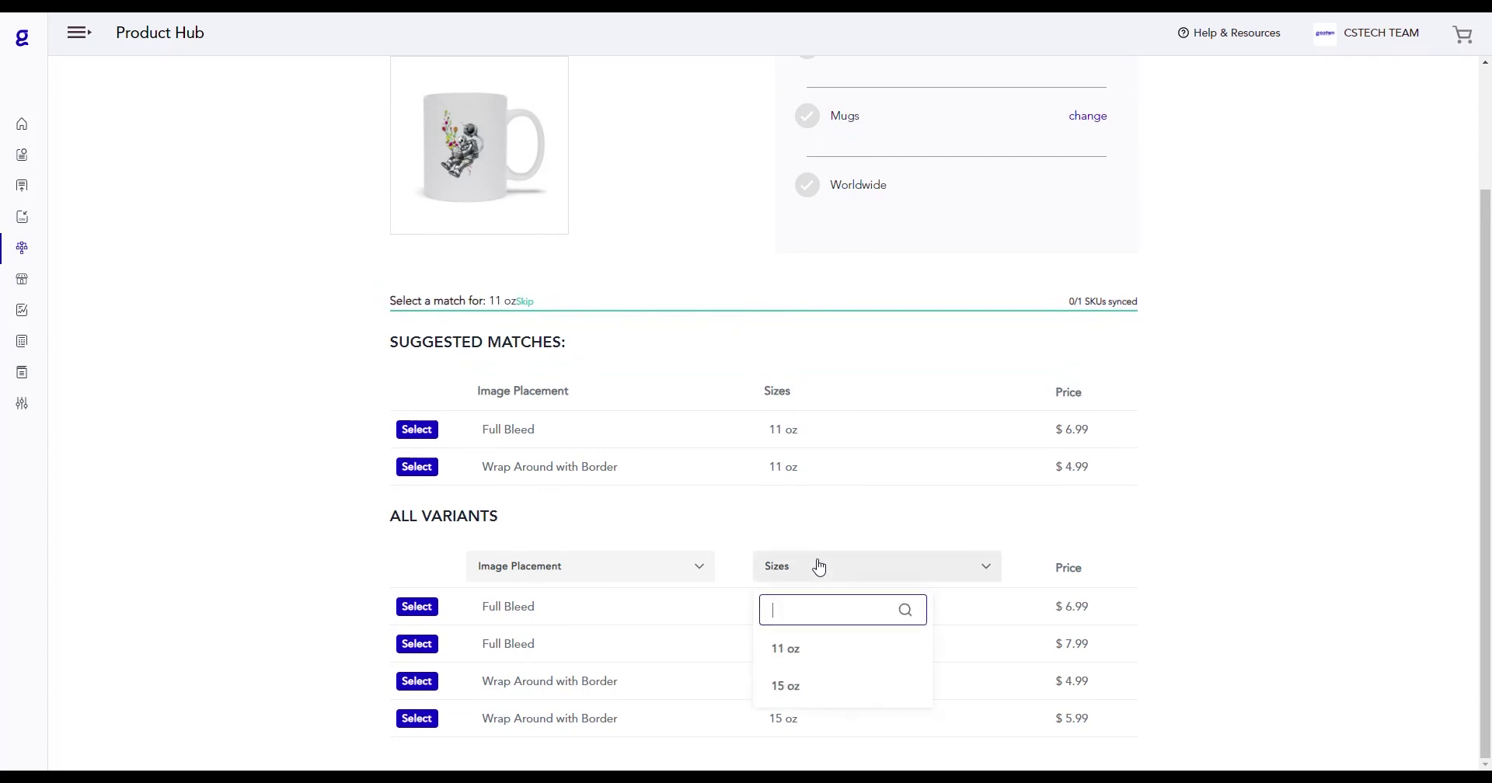
left_click(809, 650)
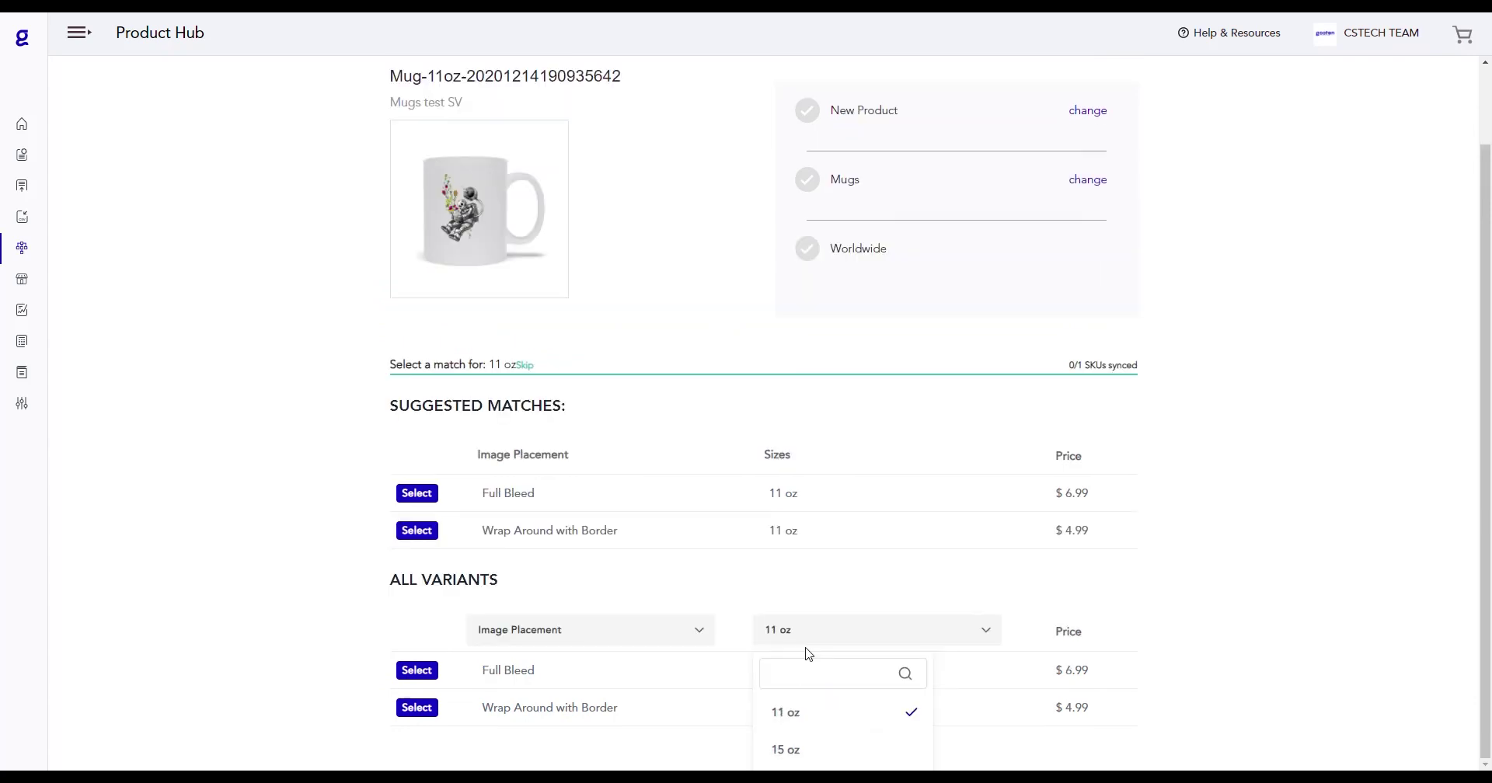
left_click(741, 633)
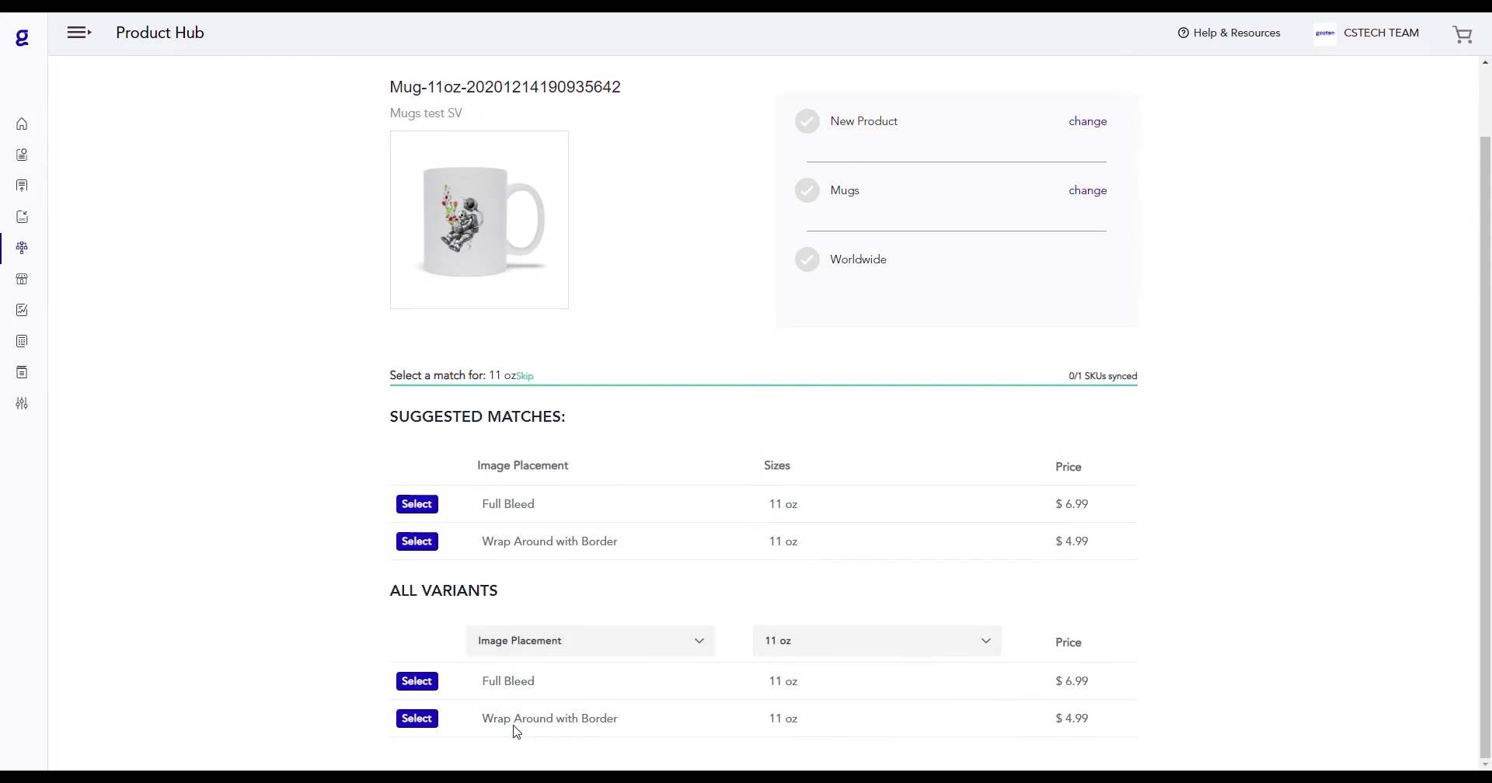
left_click(417, 723)
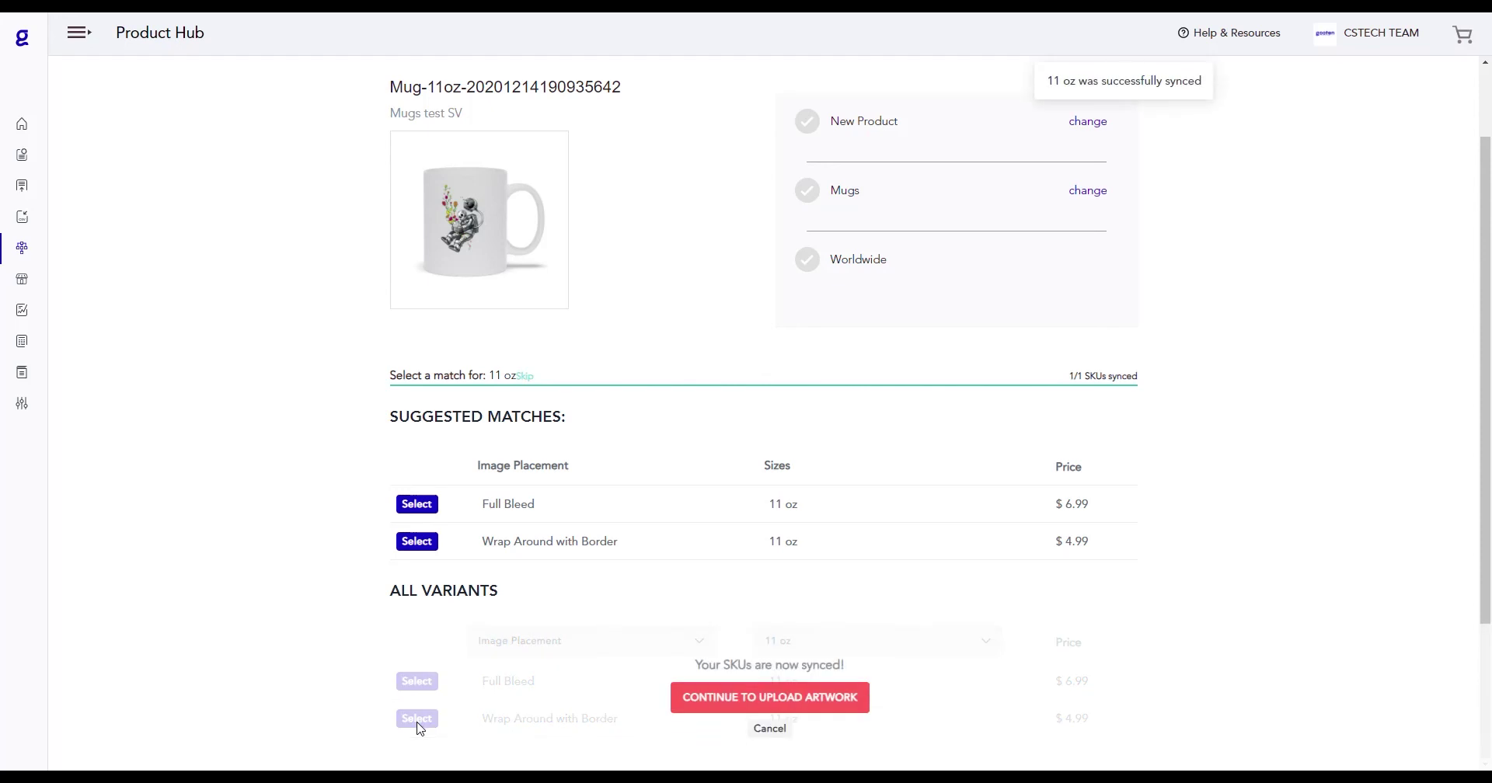
left_click(771, 711)
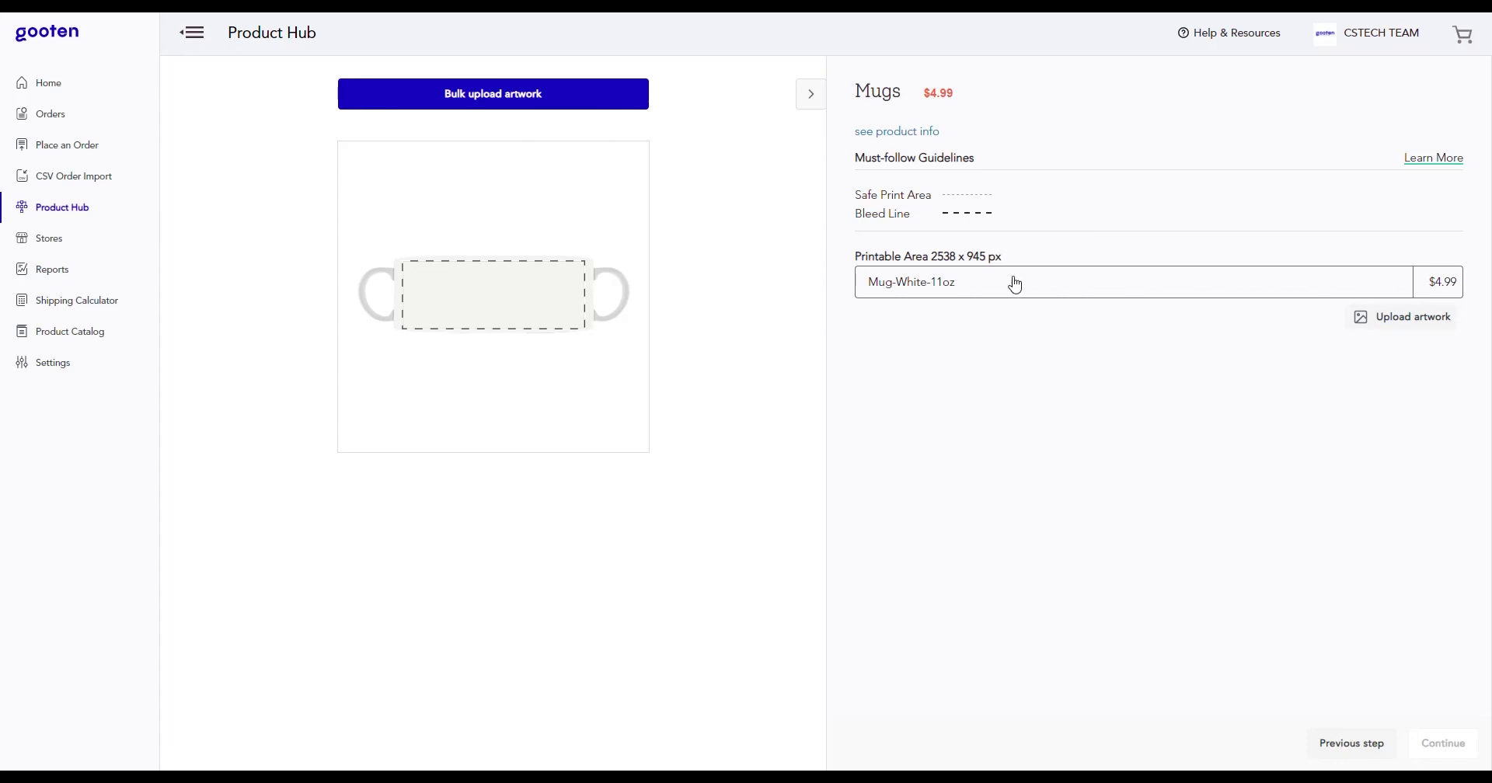
Apply the astronaut-with-flowers image from the saved artwork to the mug.
left_click(565, 103)
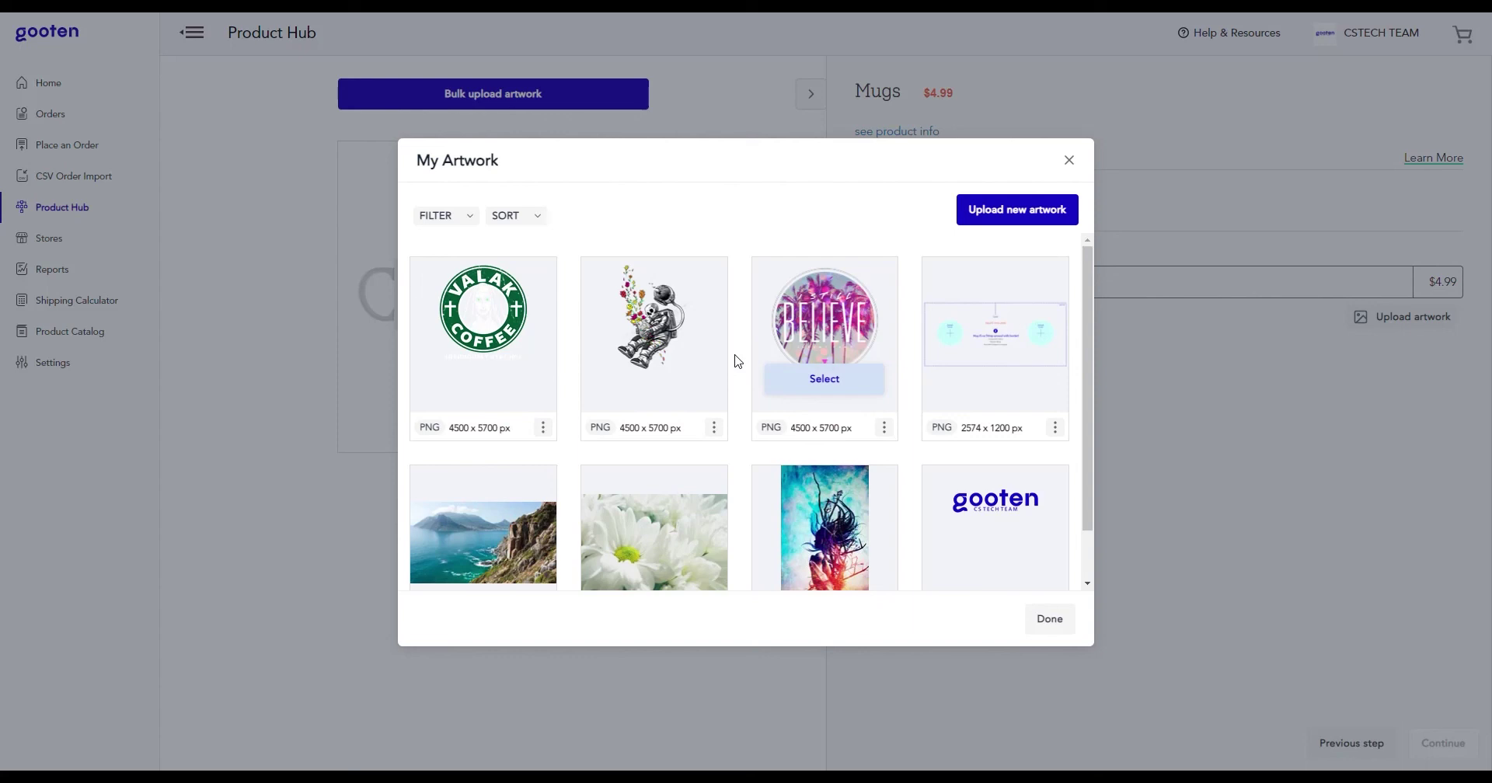
mouse_move(707, 376)
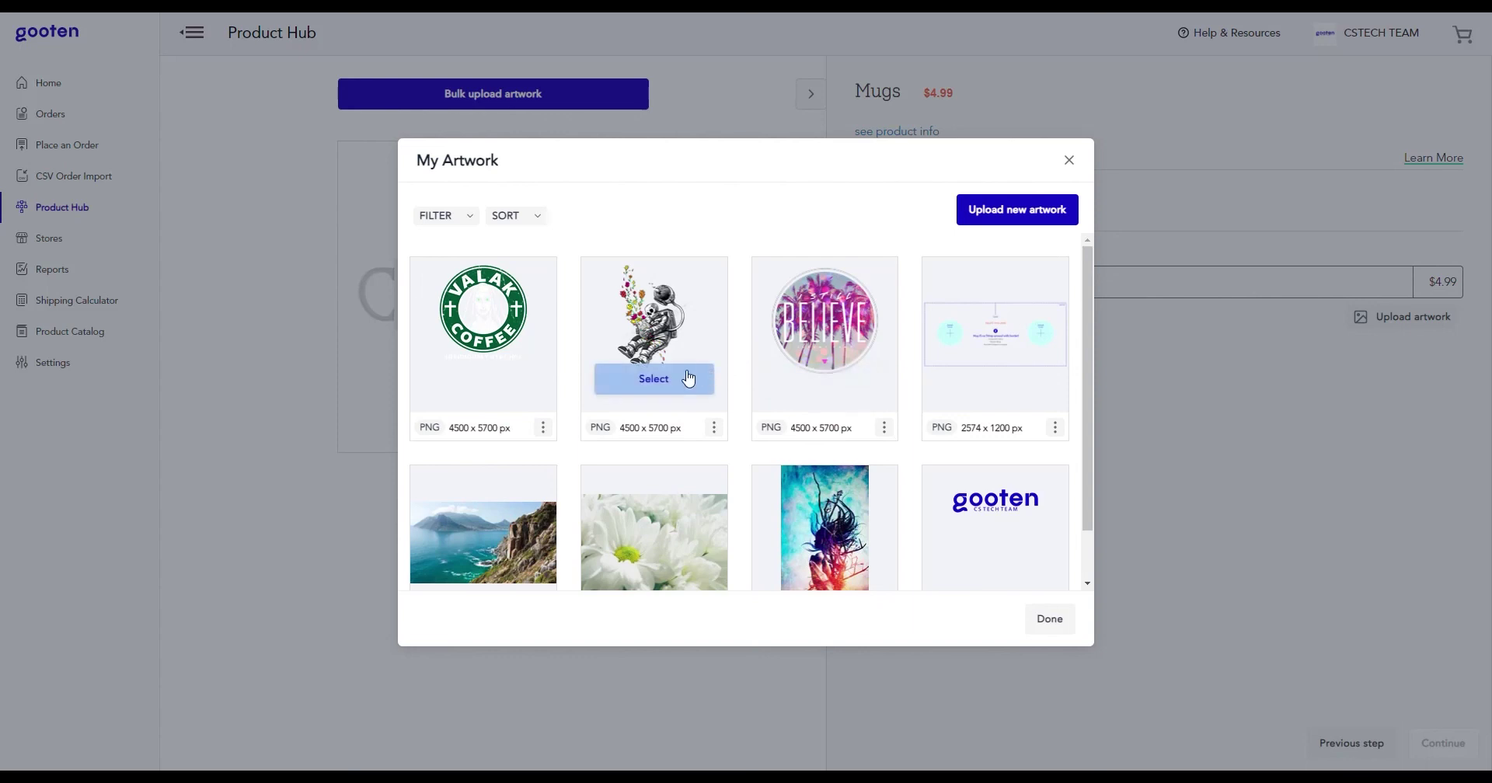
left_click(688, 379)
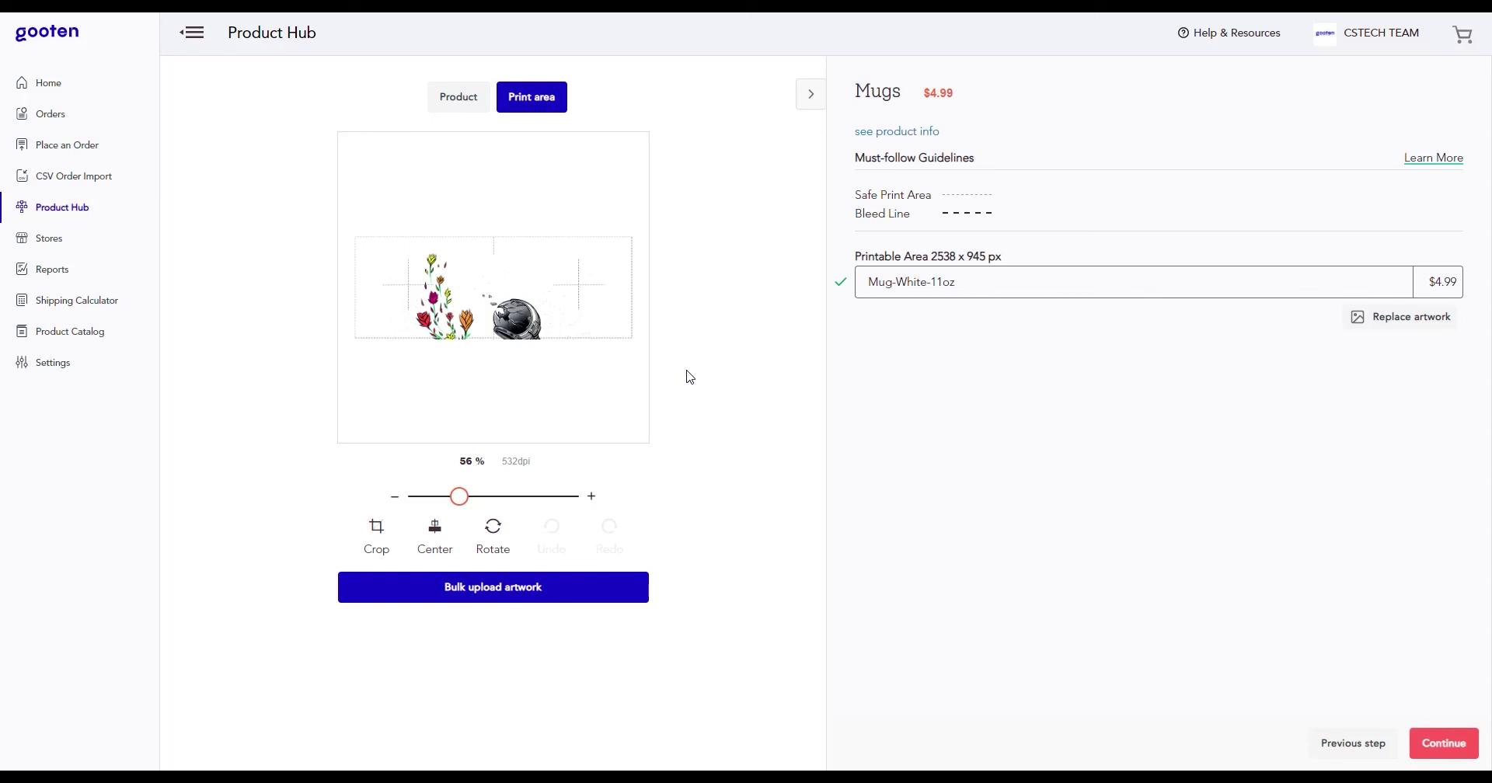
Scale the astronaut artwork down to 23% and move it slightly lower within the mug's print area, checking both product and print-area views.
left_click(503, 345)
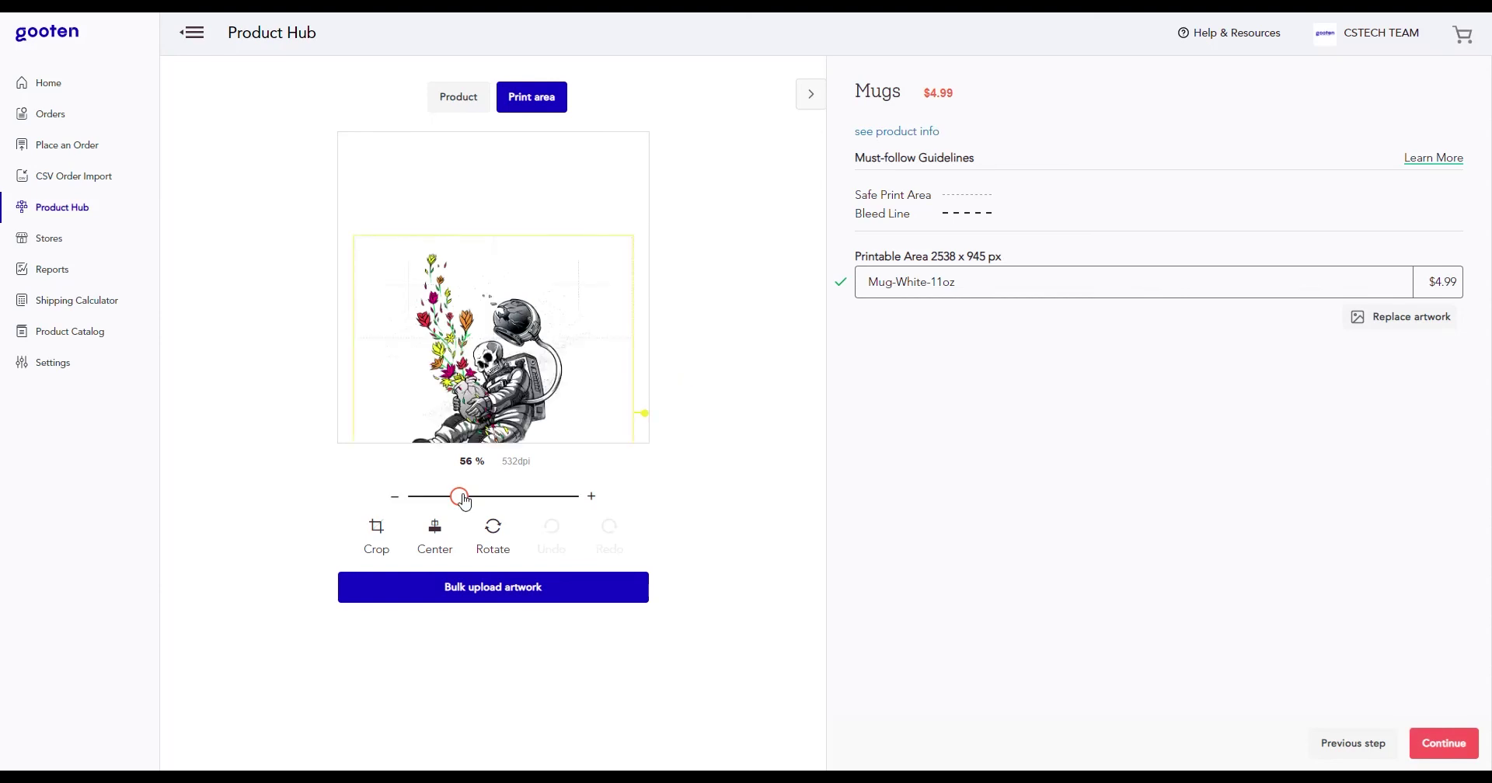
left_click_drag(460, 497, 441, 506)
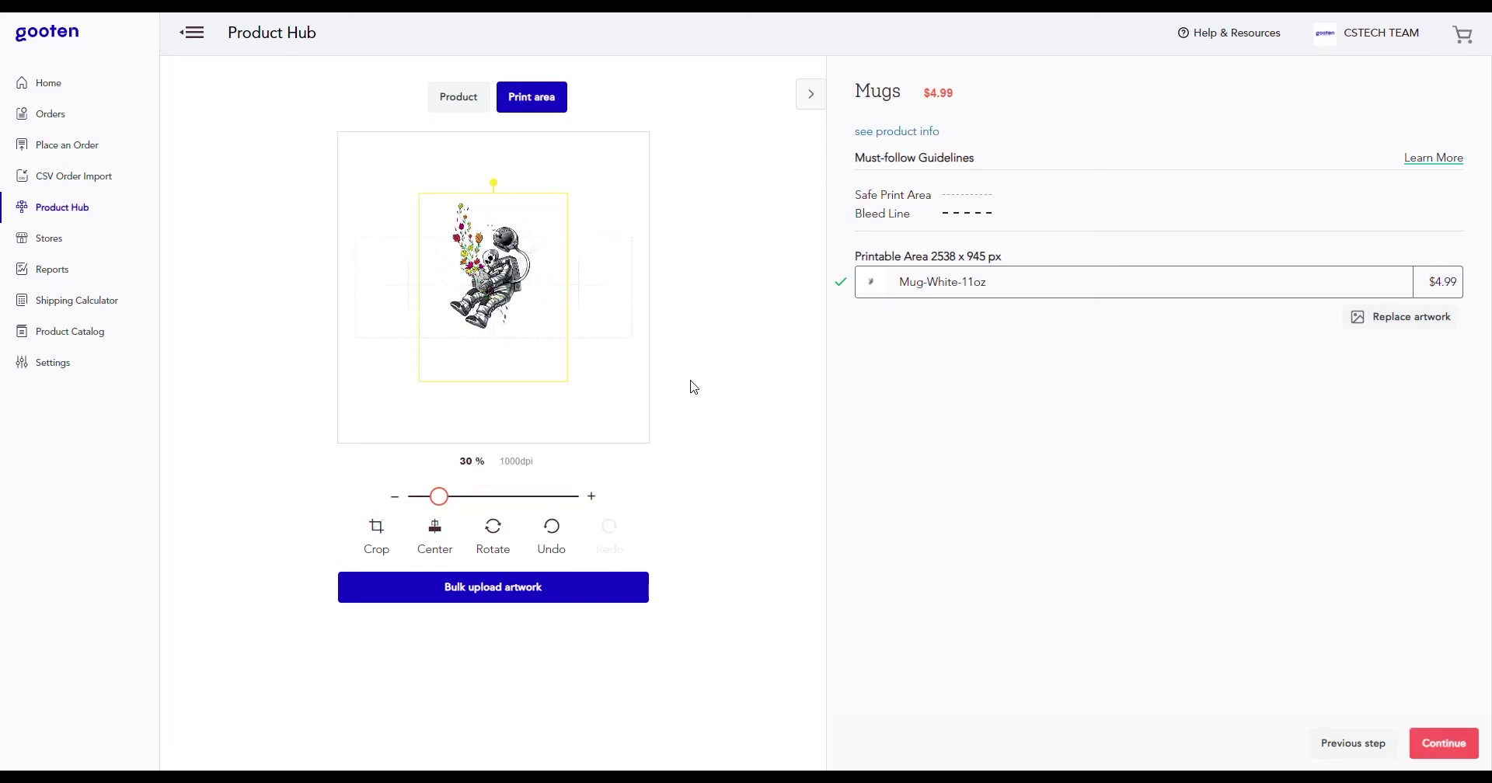
left_click(466, 111)
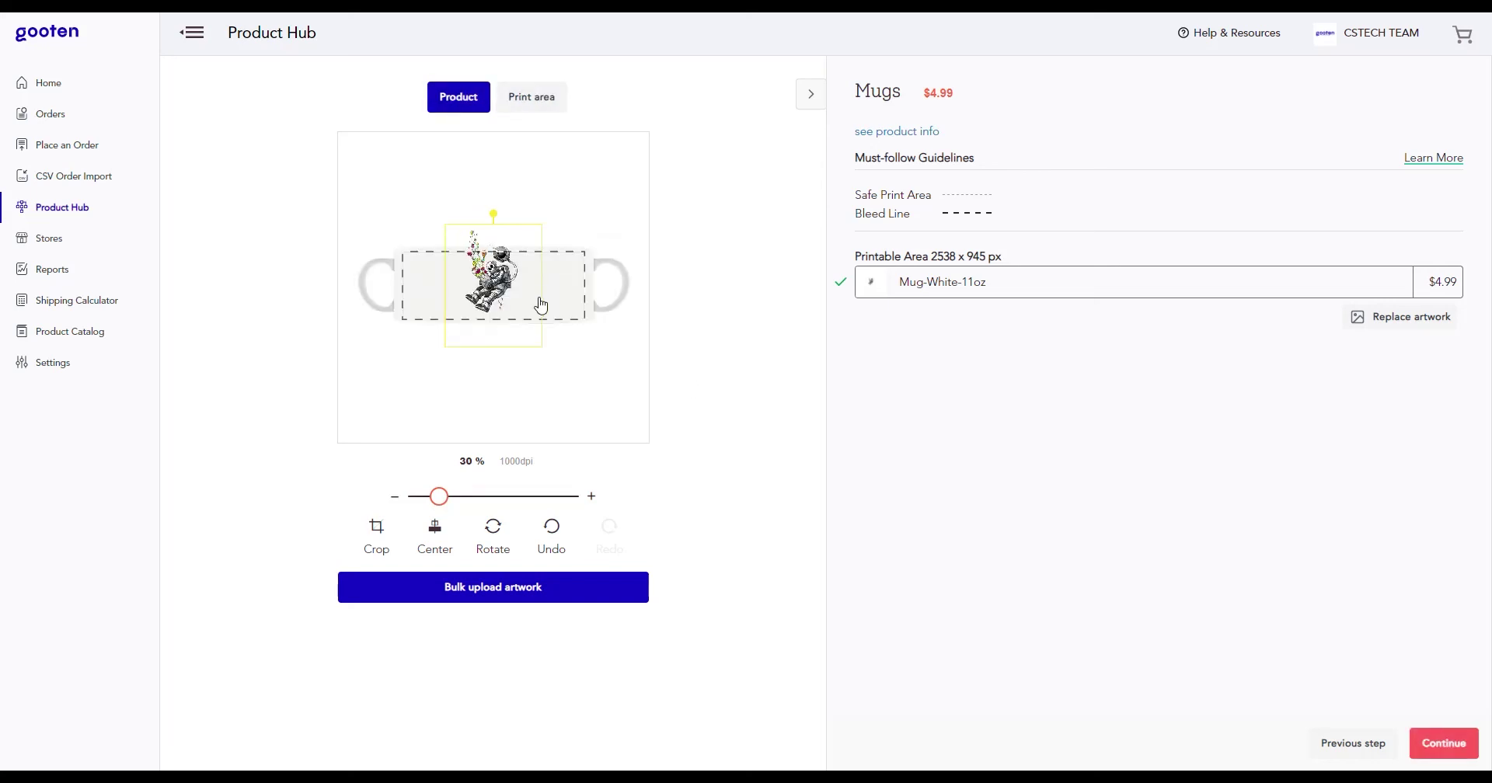
left_click_drag(449, 501, 436, 503)
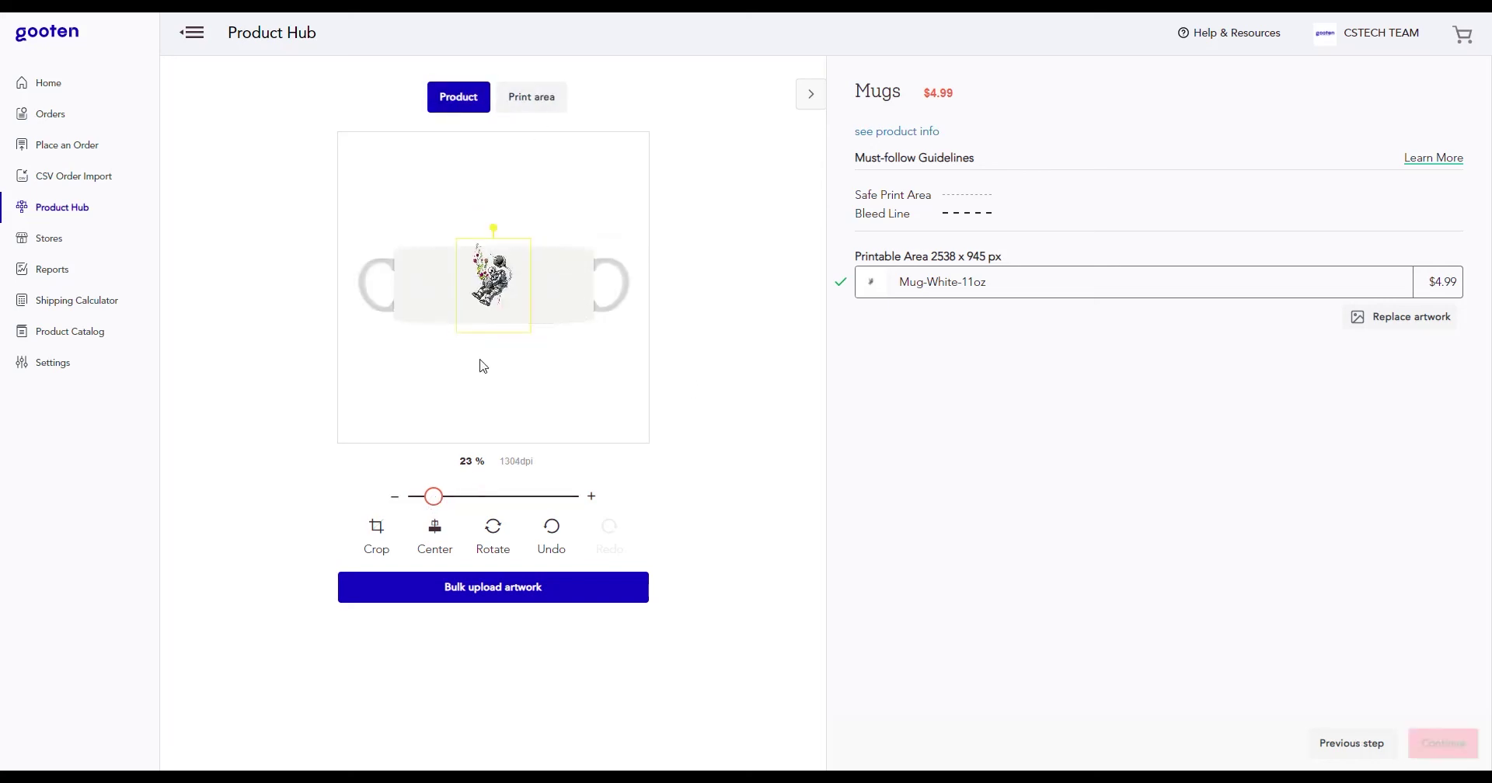
left_click_drag(491, 295, 495, 299)
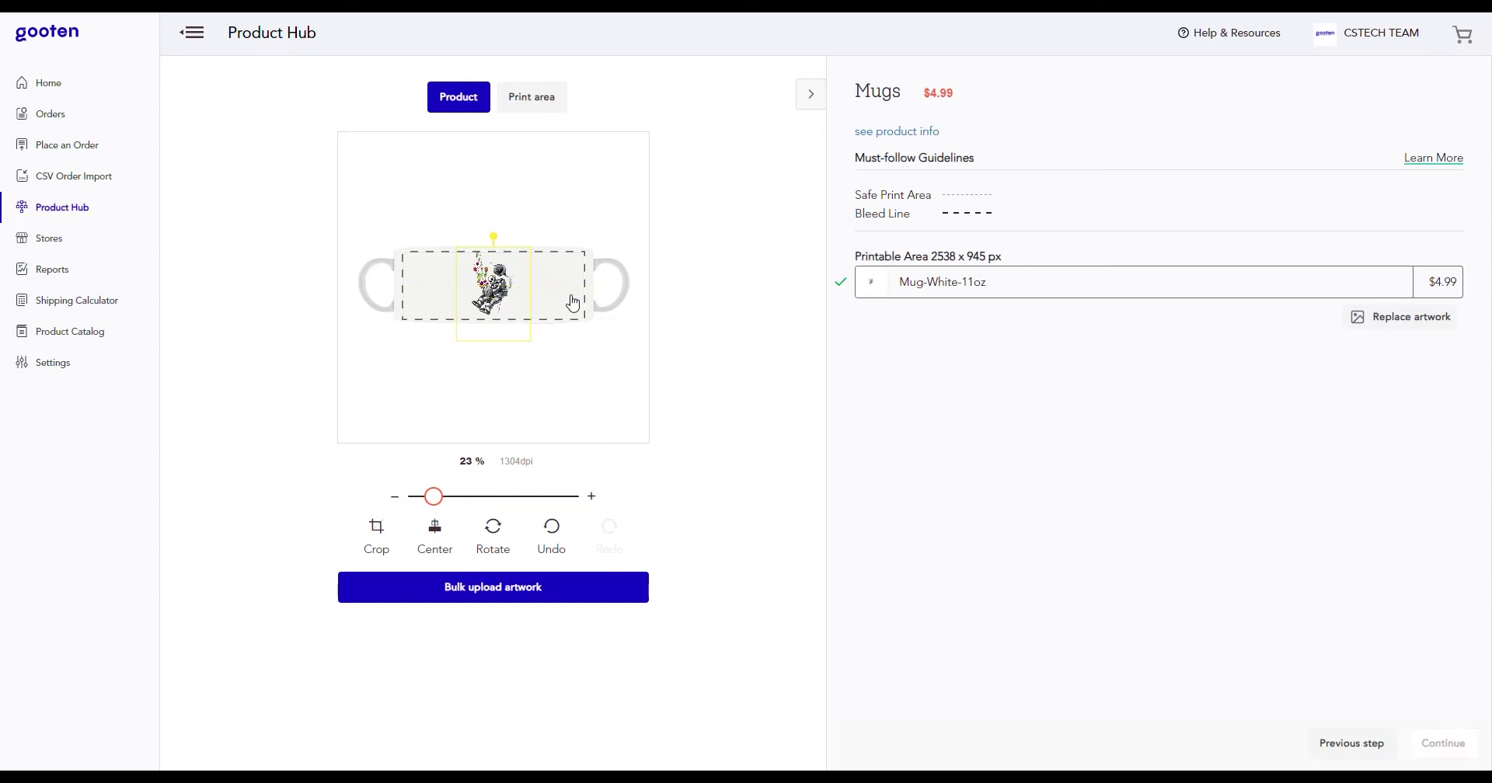
left_click(558, 107)
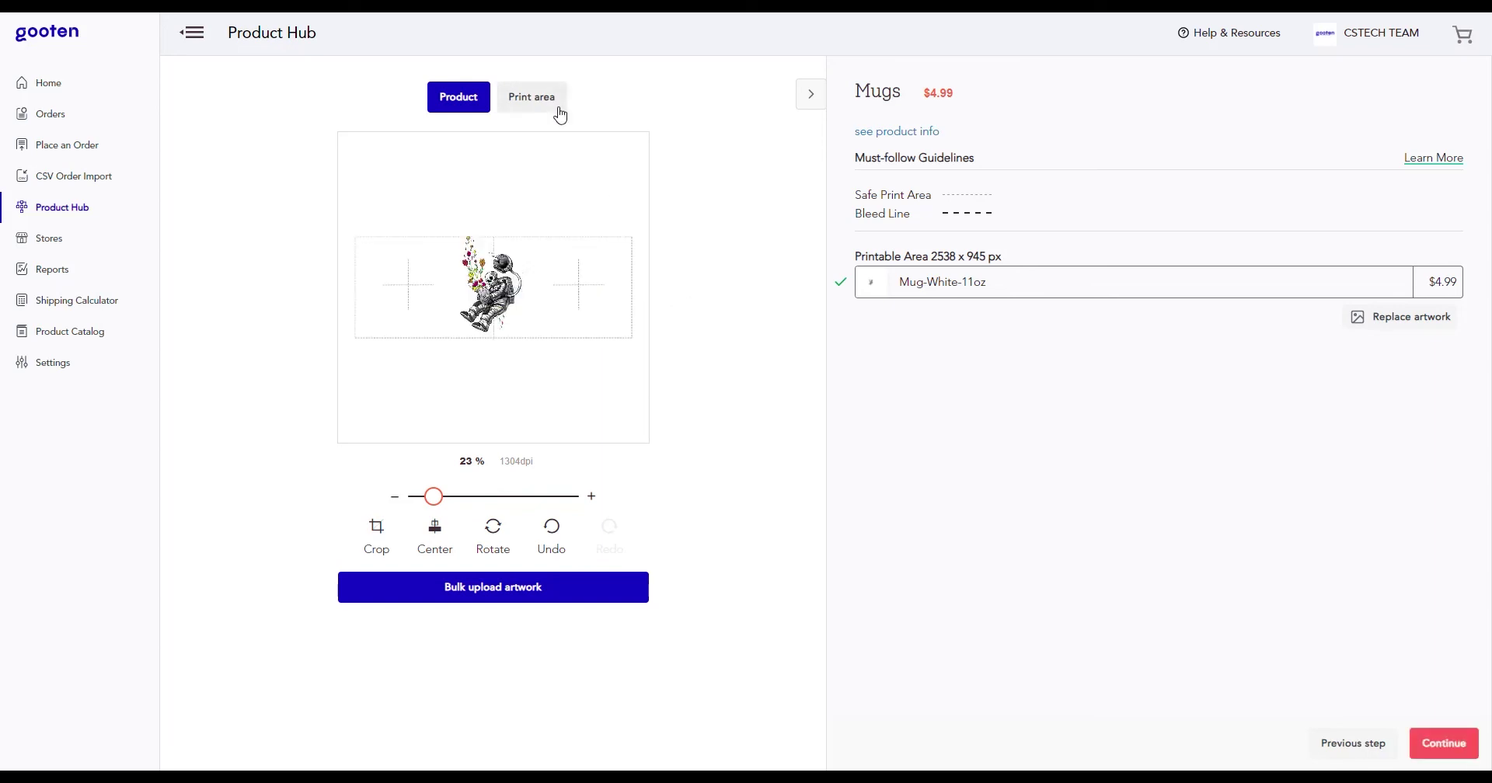
Preview the mug's front-view mockup at full size and accept the product mockups to reach the product details.
left_click(1446, 744)
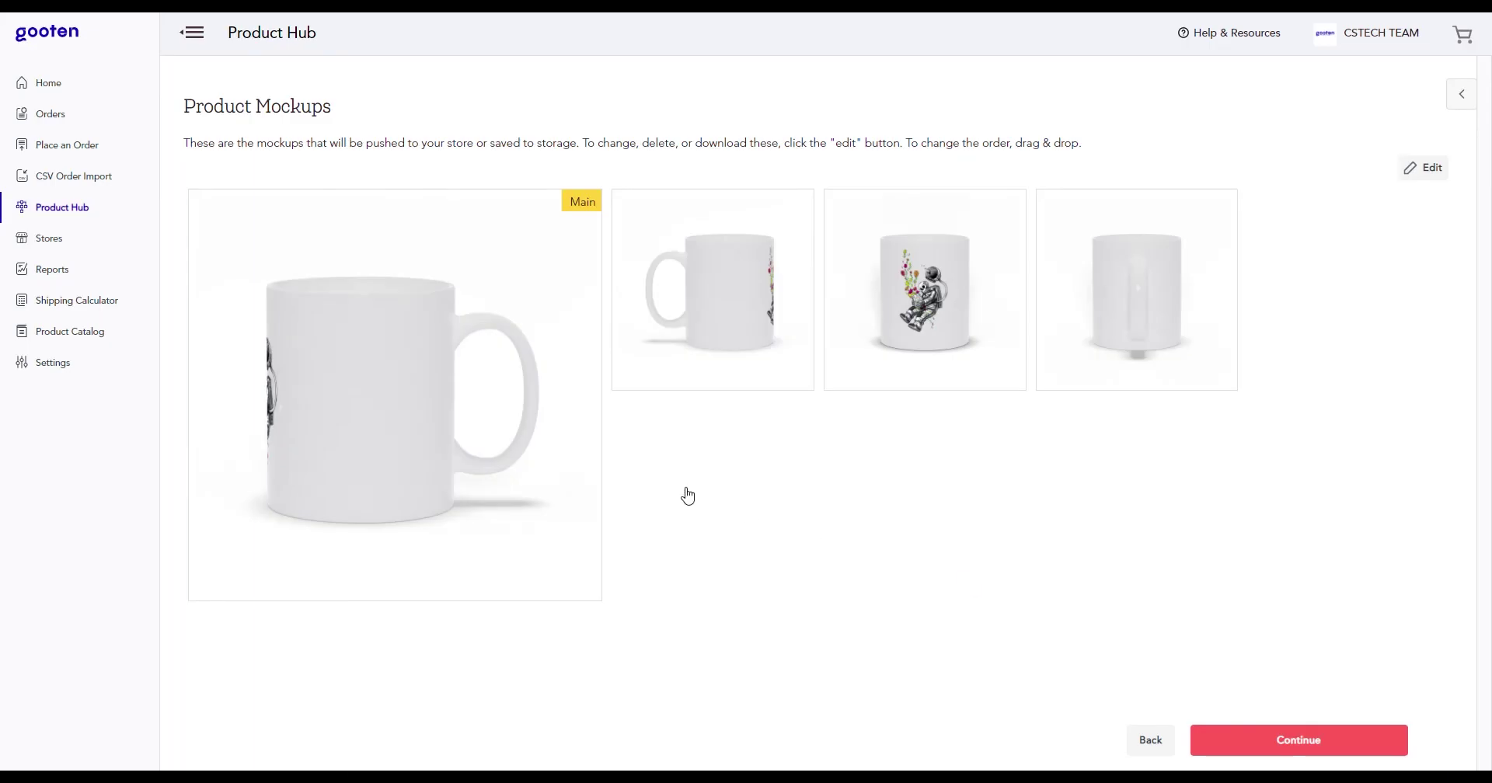
left_click(880, 352)
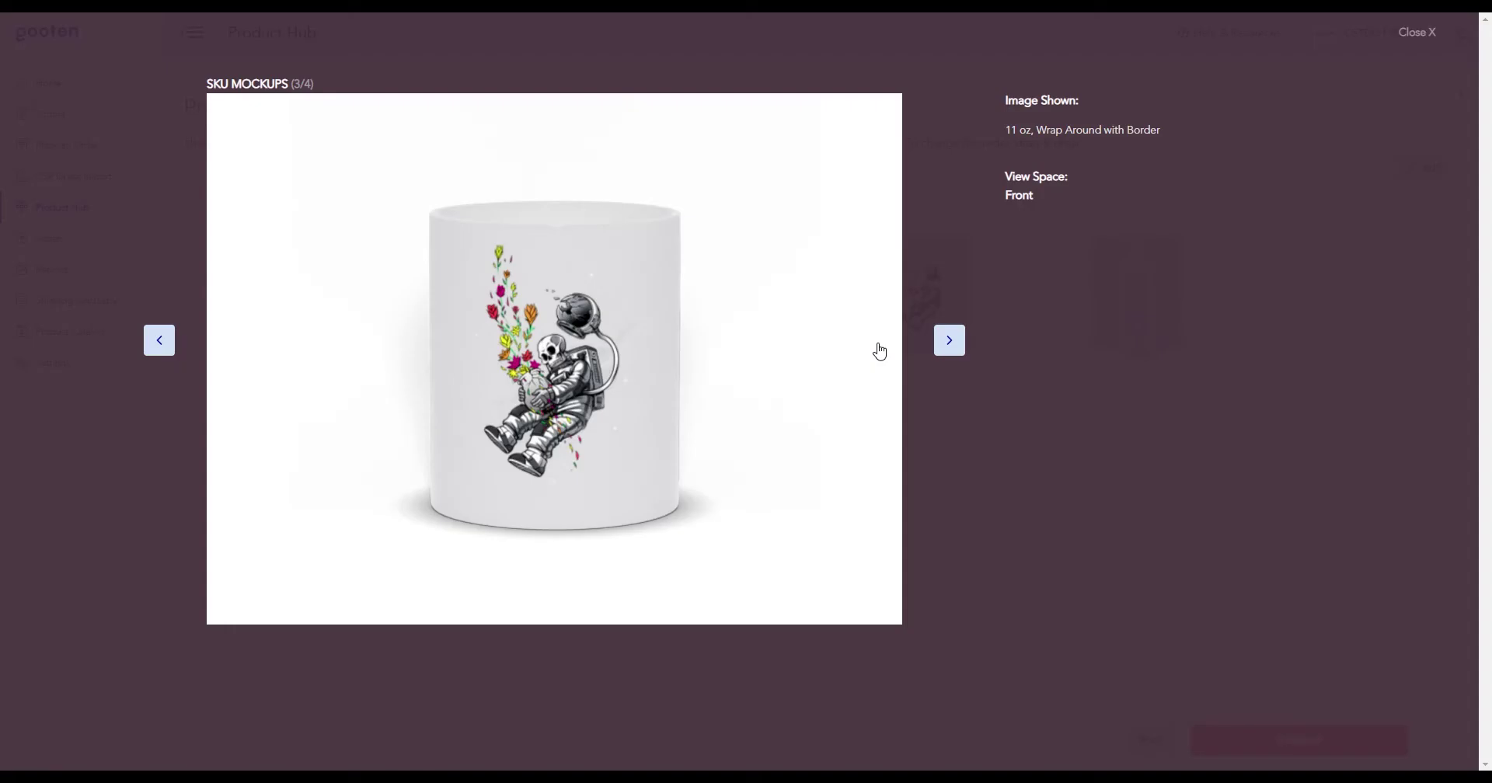
left_click(1432, 37)
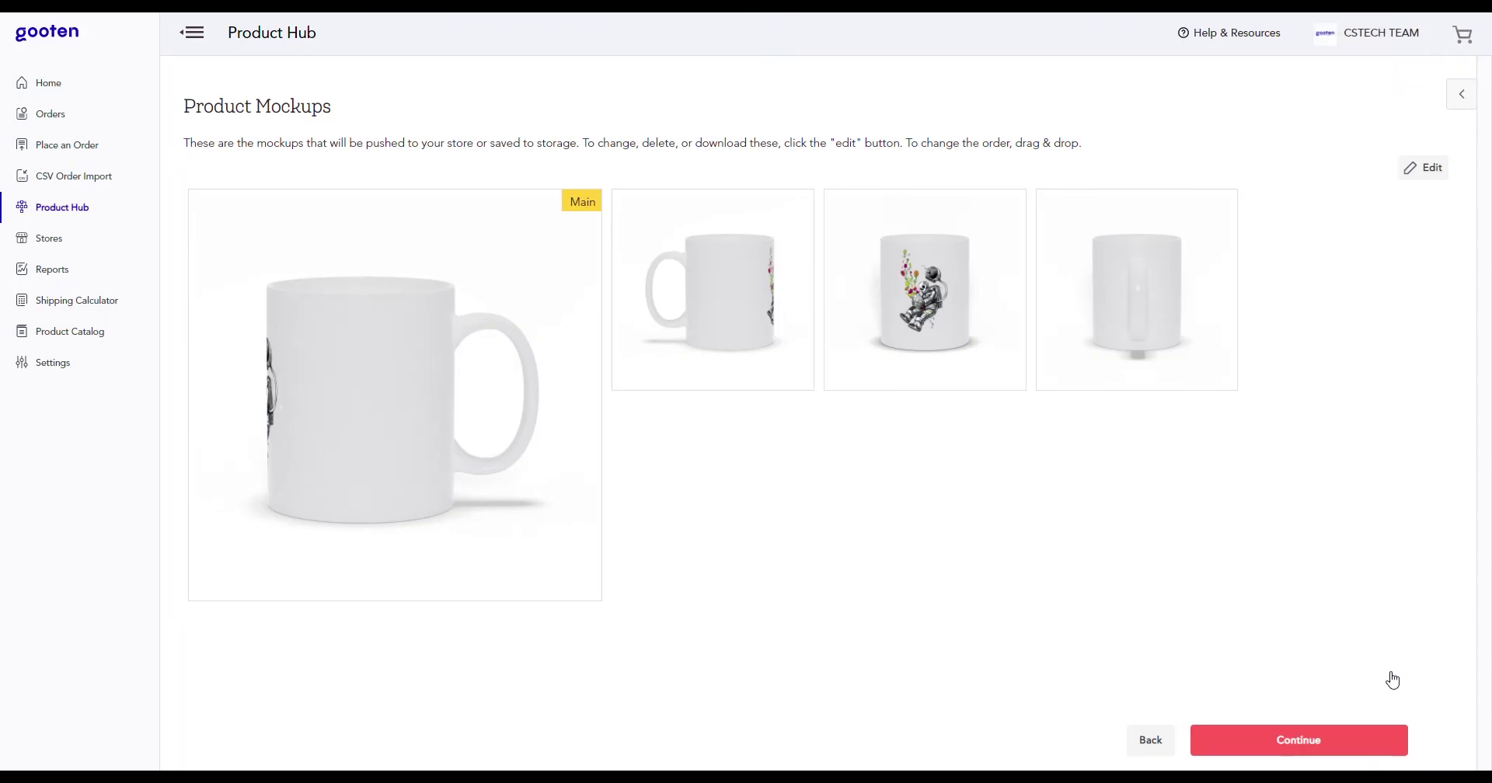
left_click(1376, 750)
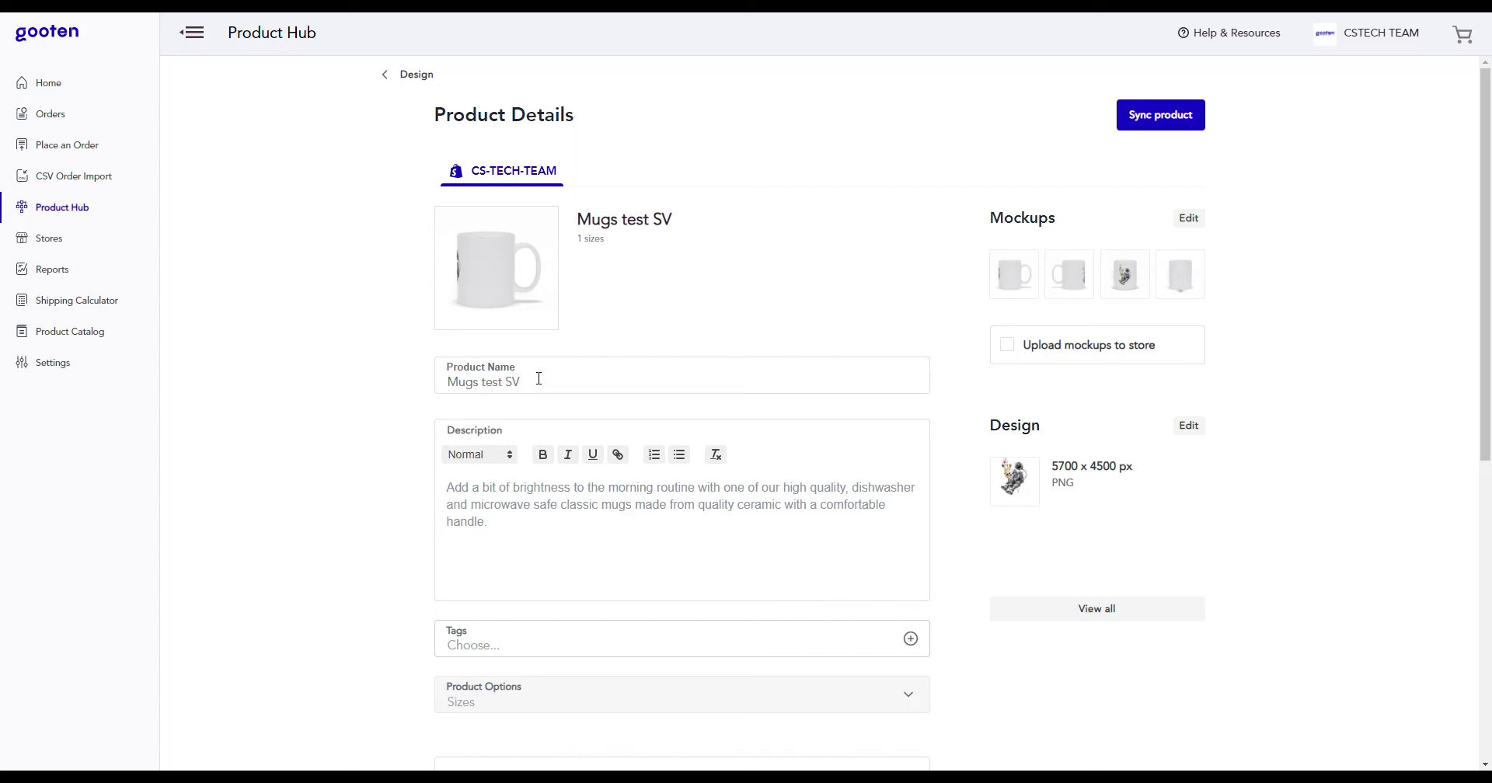
Rename the product as "Skeleton Flower Mug".
left_click_drag(538, 378, 441, 374)
type("Skeleton Flo")
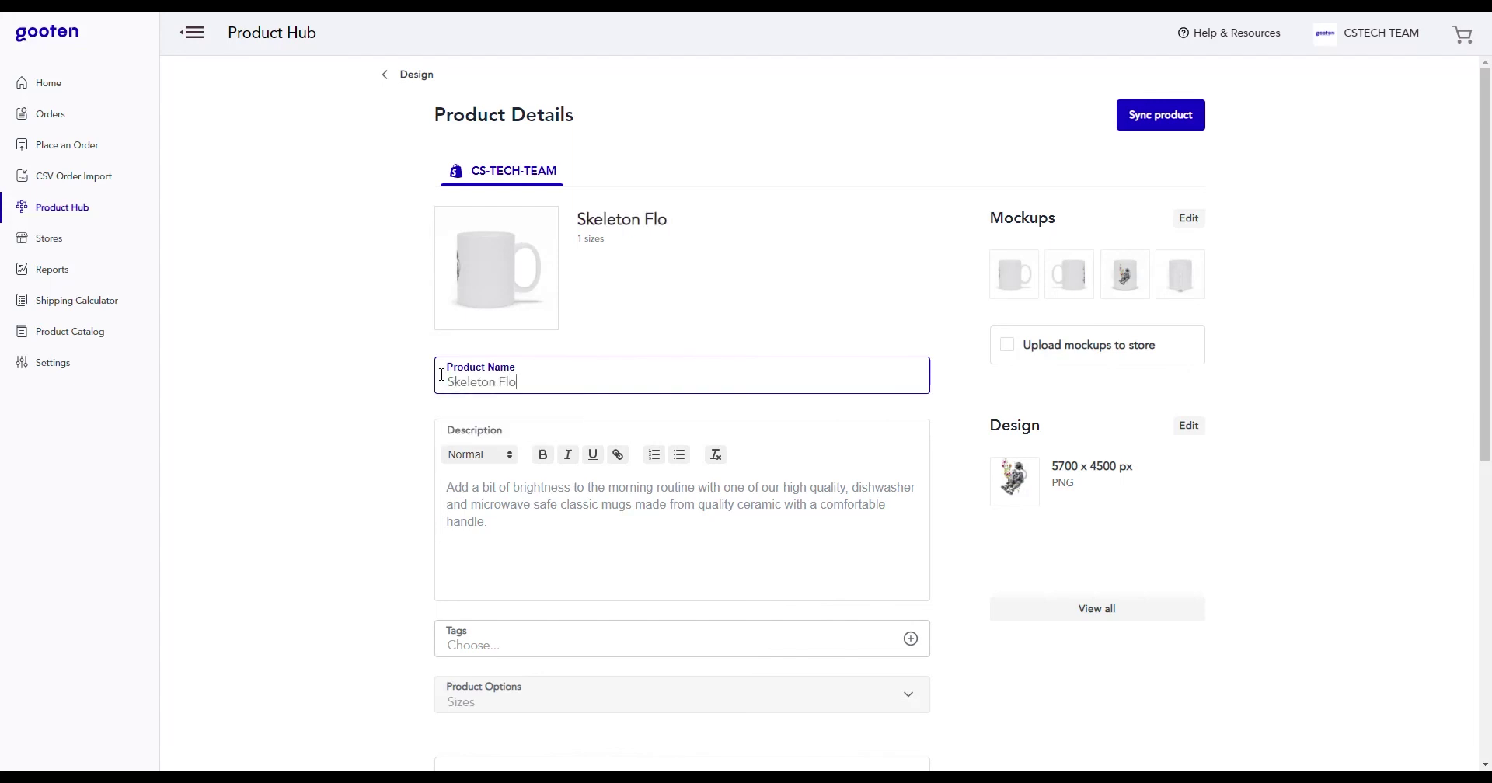
type("wer Mug")
left_click(744, 242)
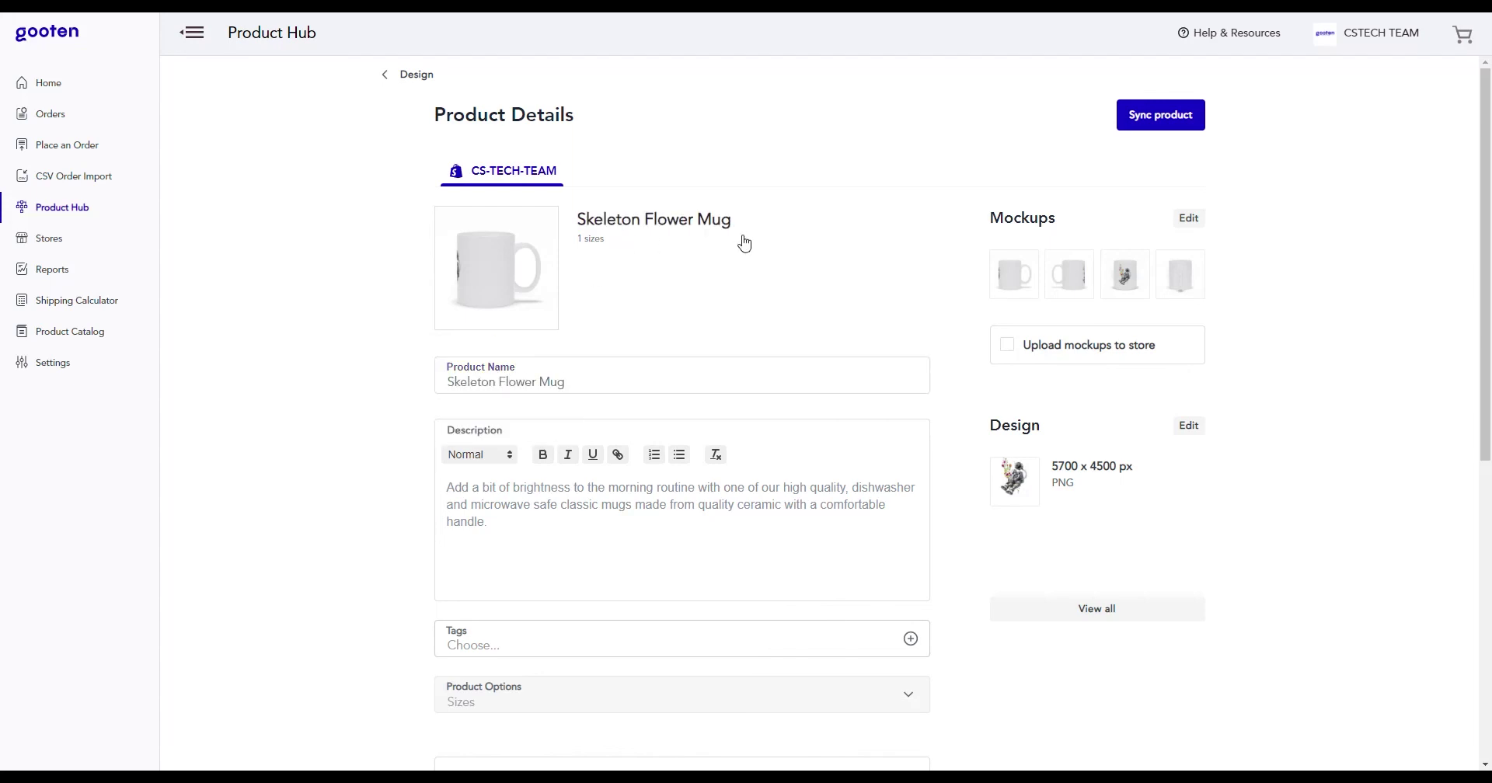
Review the description, tags and collection fields, and set the product to be pushed to the store as a draft.
left_click(532, 520)
scroll(532, 520, "down", 3)
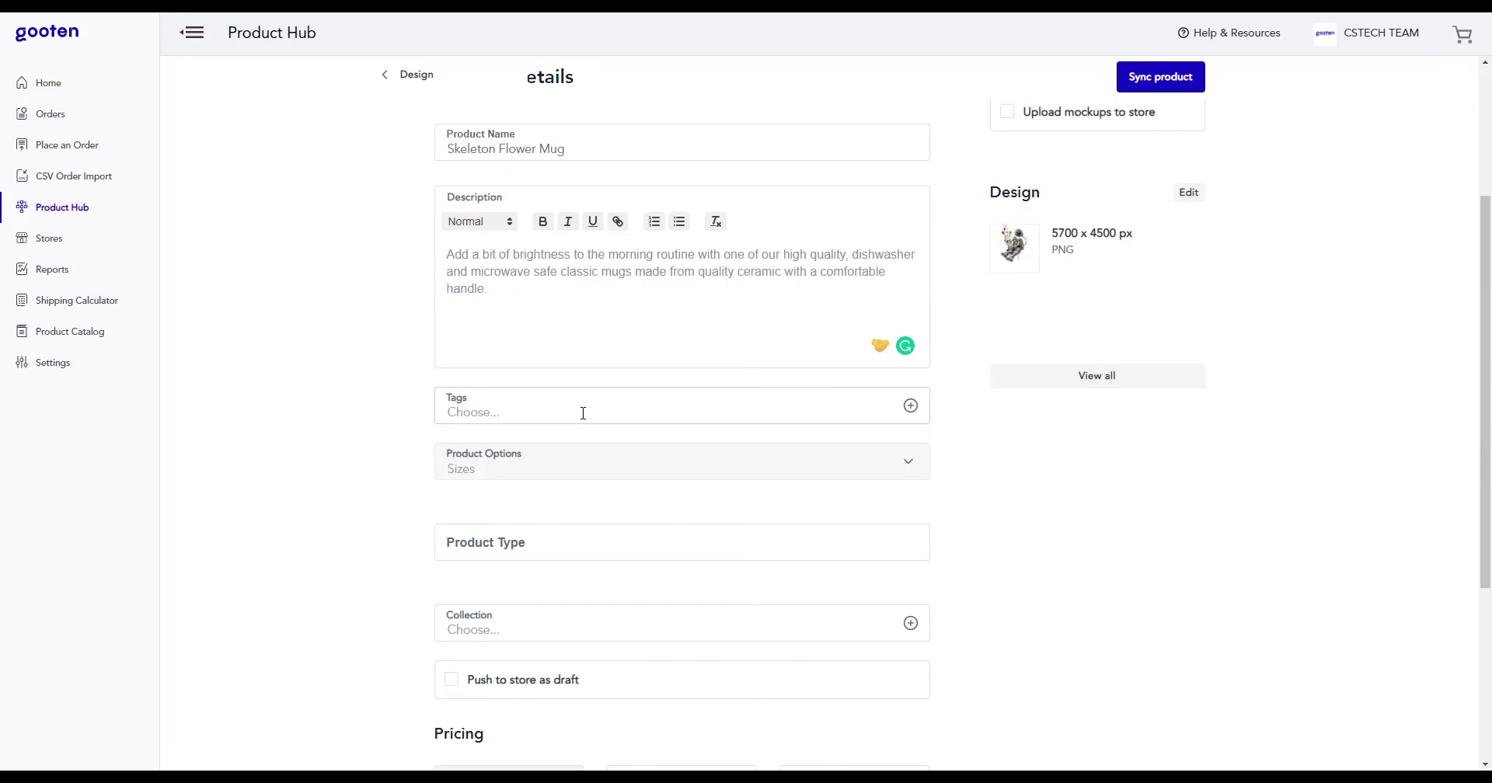
scroll(590, 462, "down", 3)
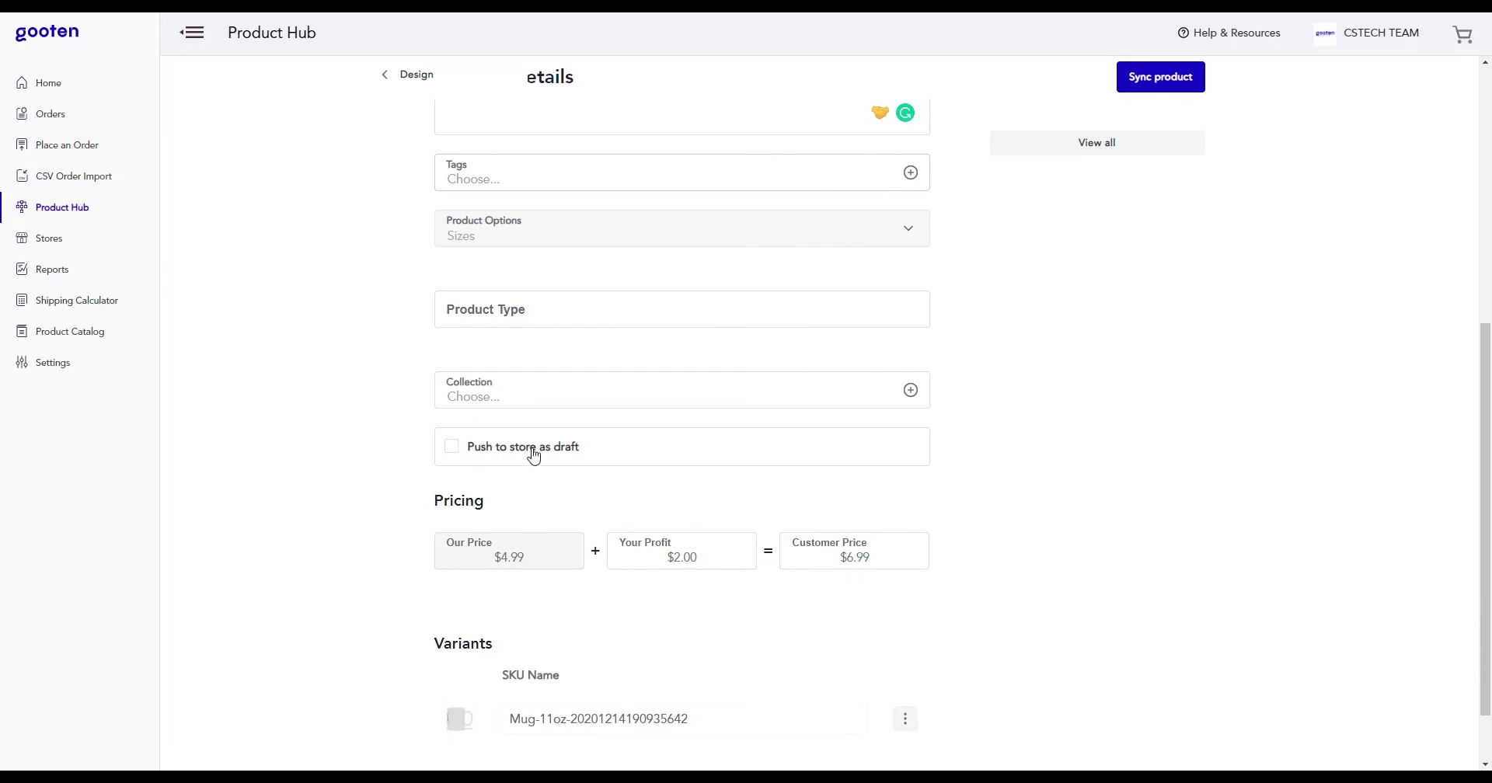
left_click(452, 449)
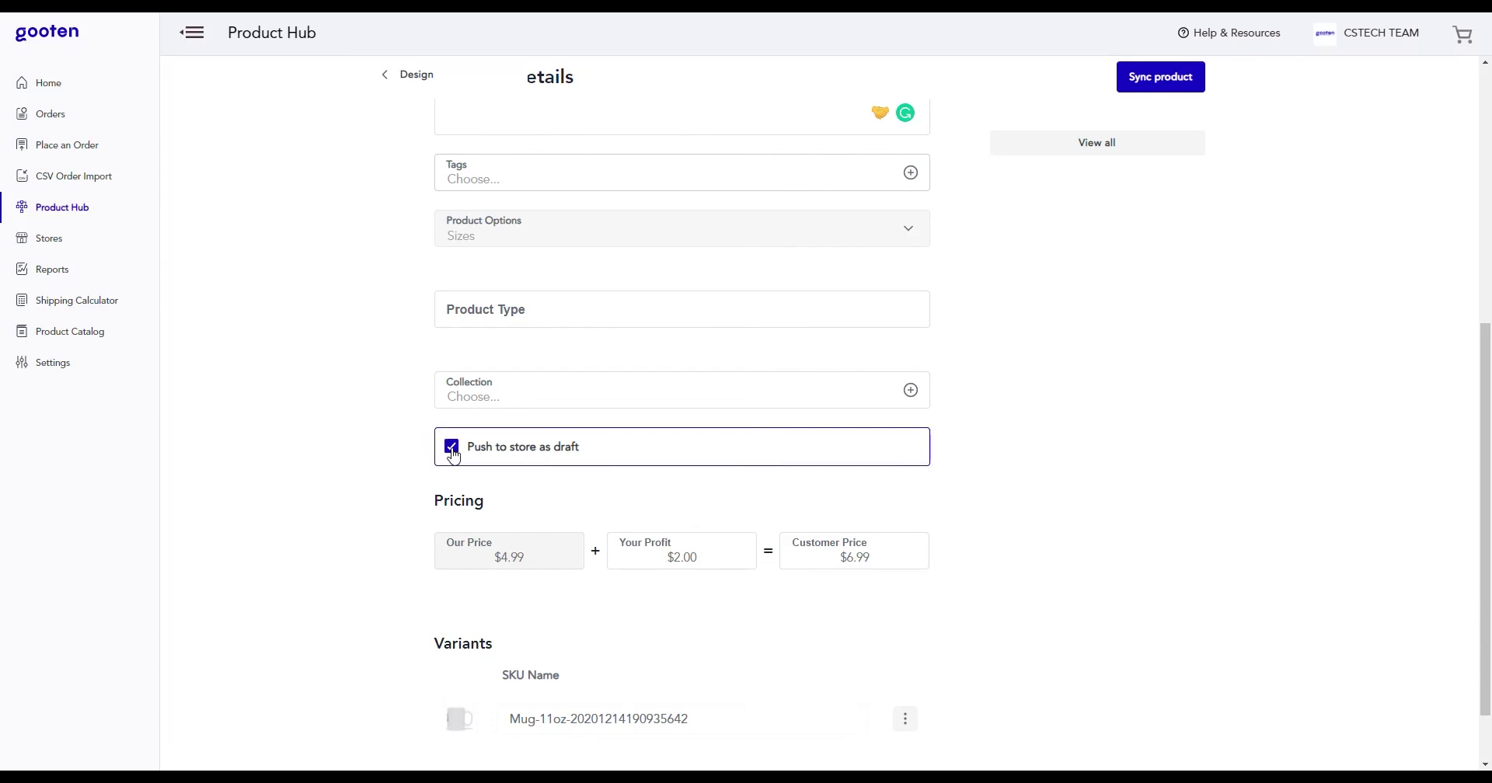
Set the profit on the mug to $4.00 and check the customer price.
scroll(454, 457, "down", 1)
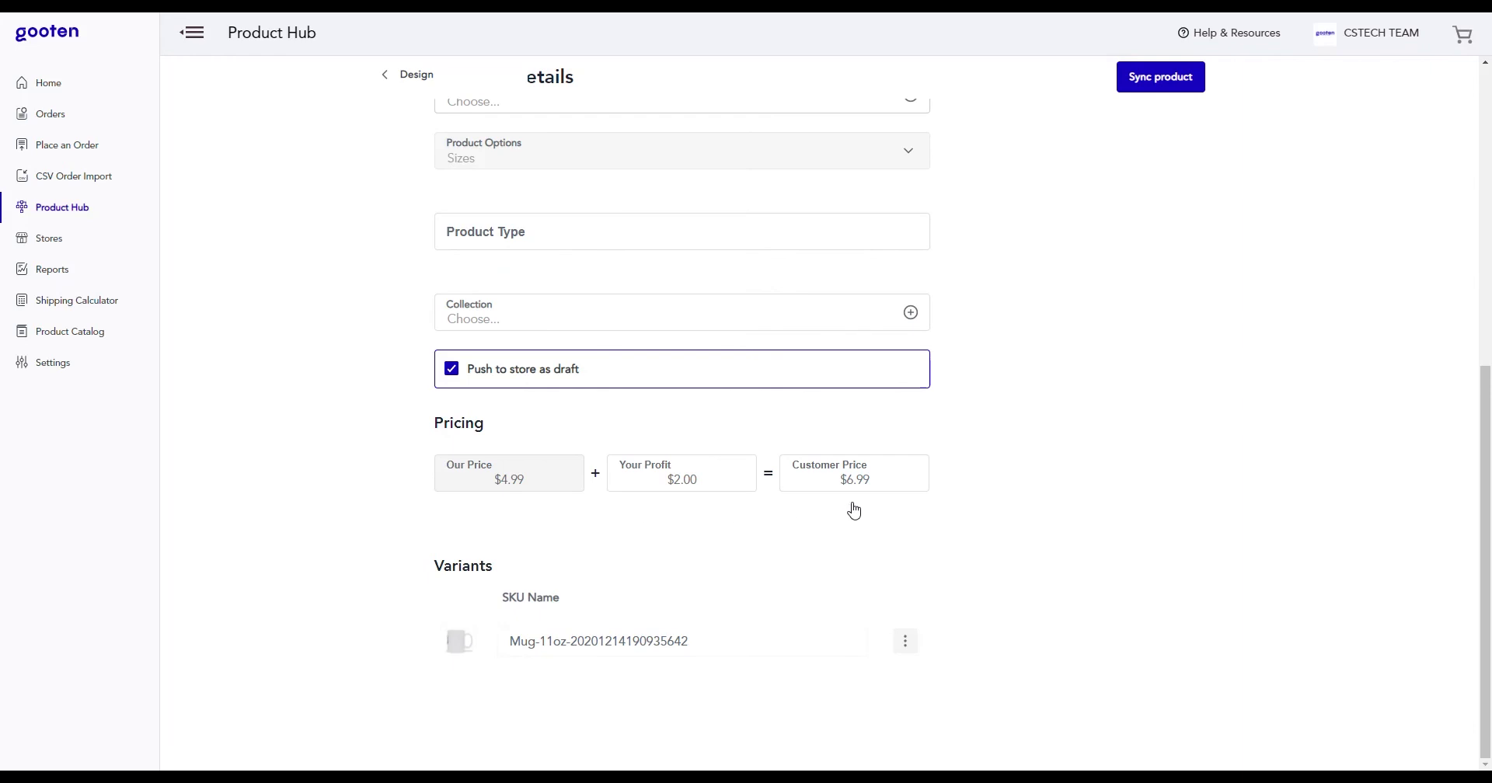
left_click(680, 479)
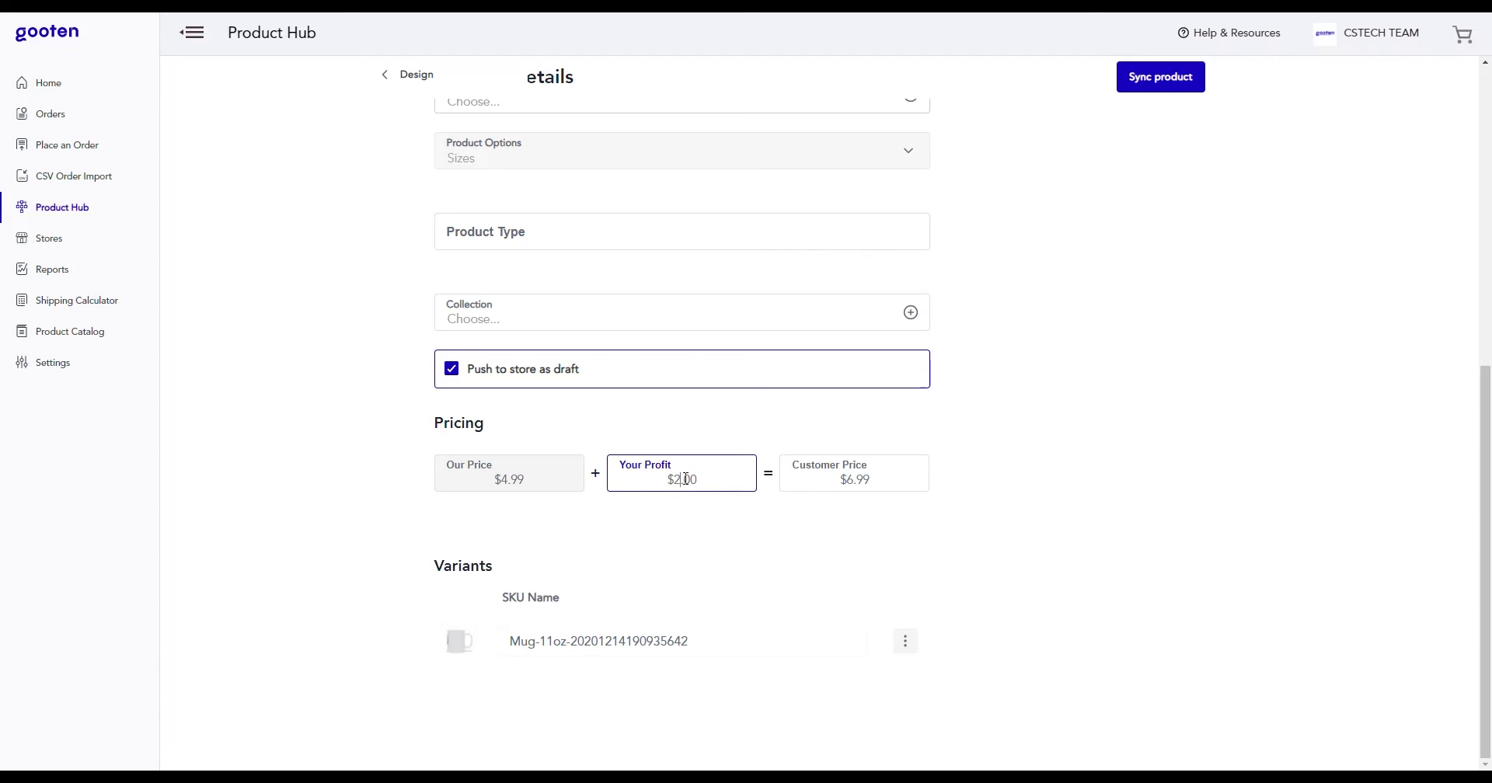
key("BackSpace")
type("4")
left_click(965, 495)
left_click(853, 483)
left_click_drag(853, 483, 886, 481)
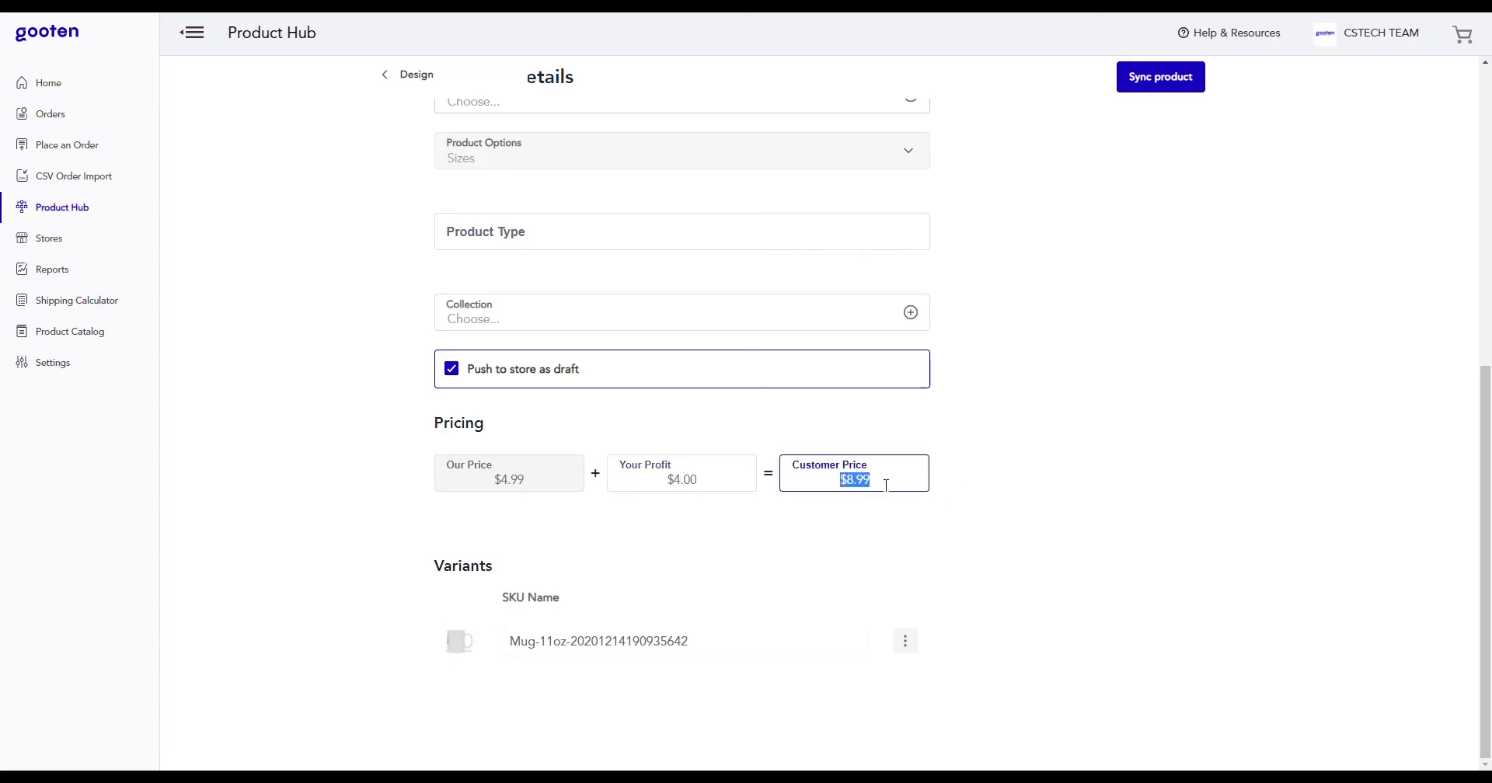
left_click(950, 488)
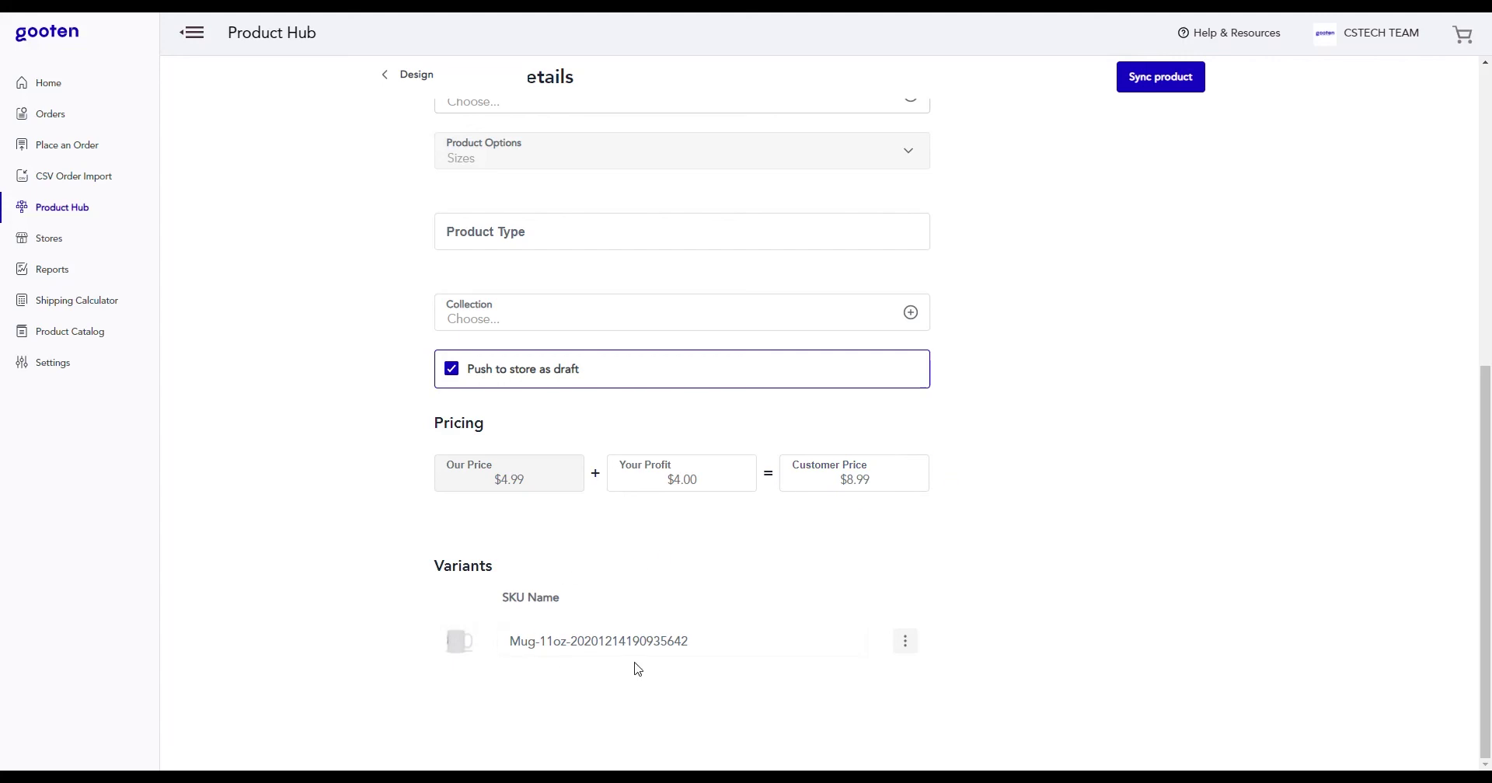
Enable uploading the mockups to the store, sync the product, and display the Shopify store's products.
scroll(956, 475, "up", 7)
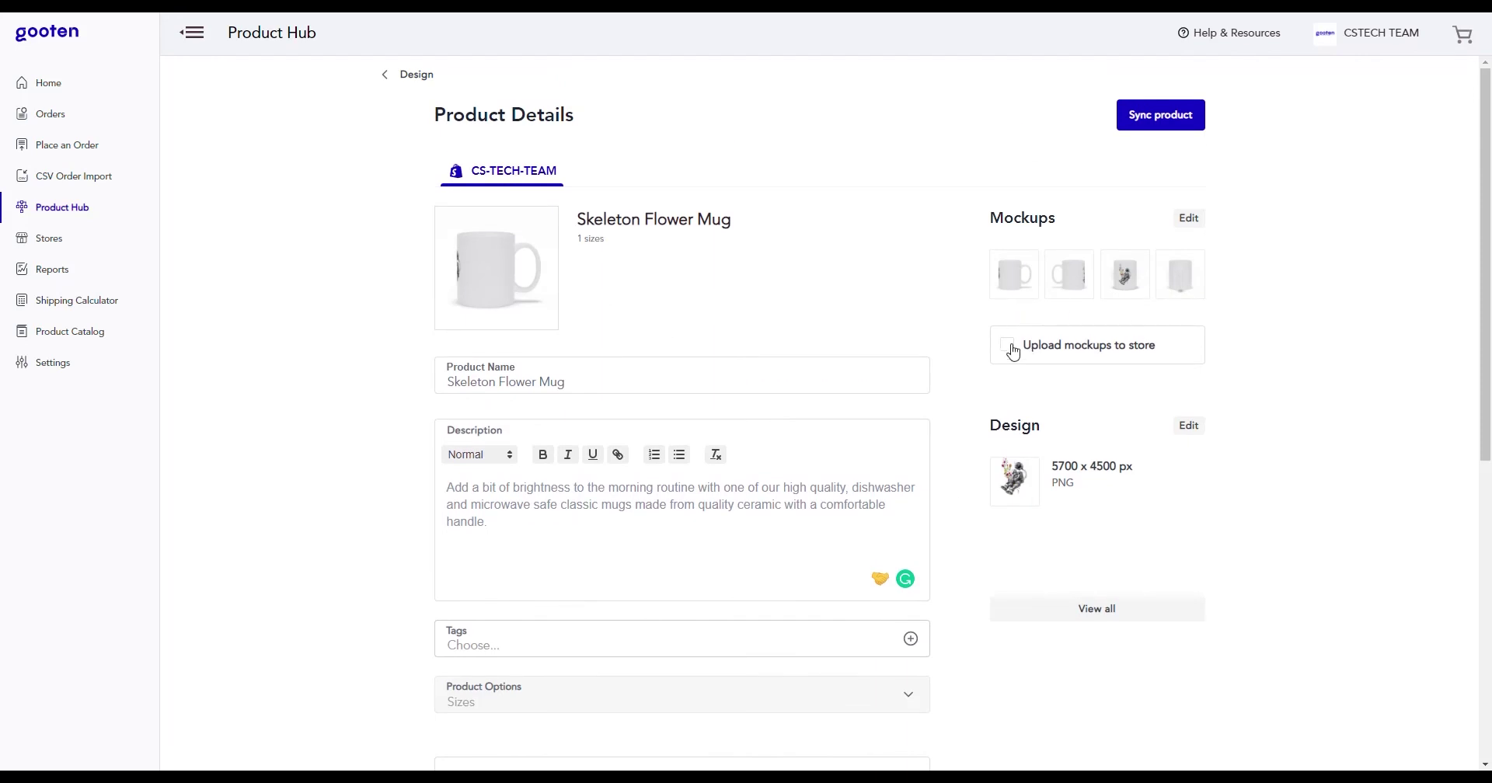
left_click(1012, 350)
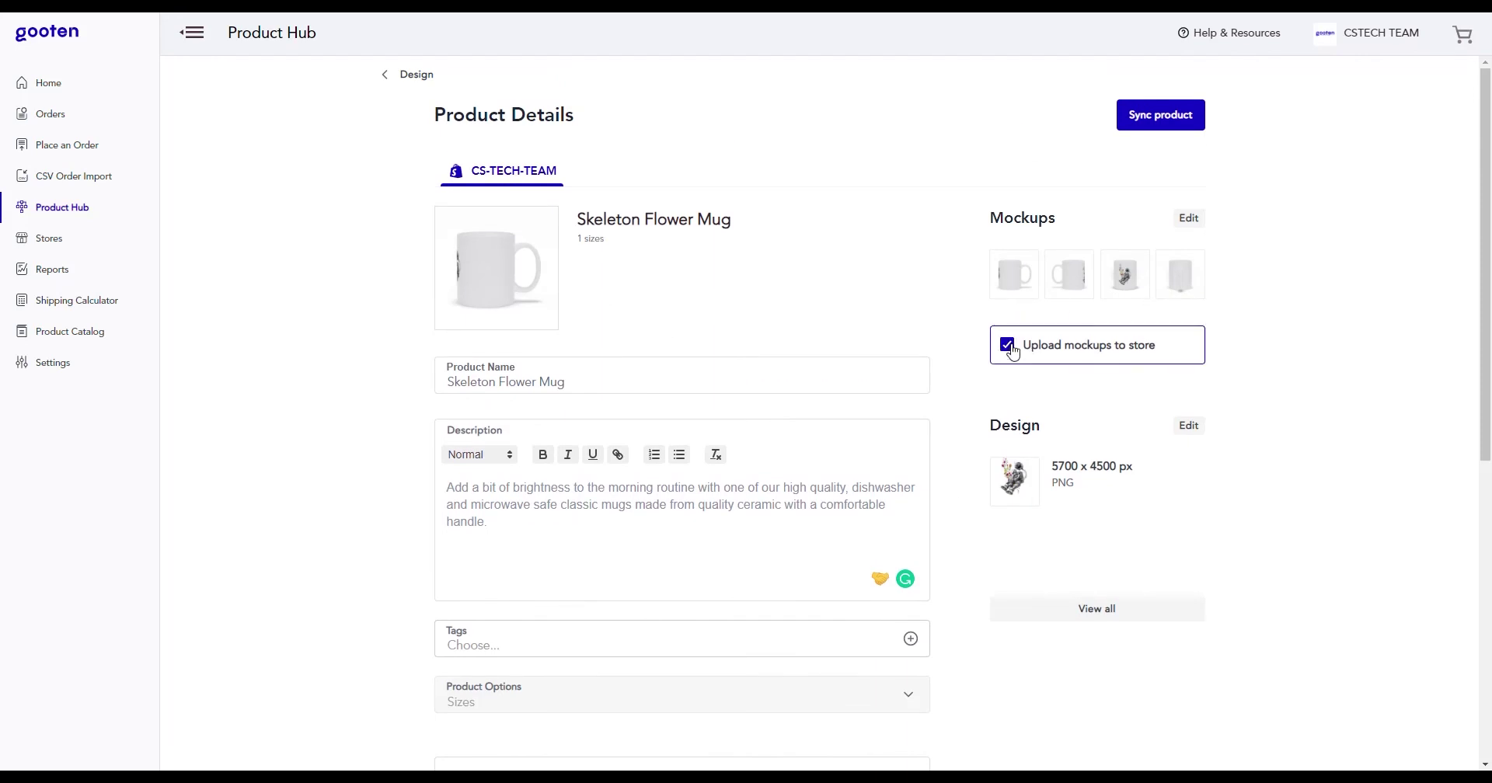
left_click(1166, 127)
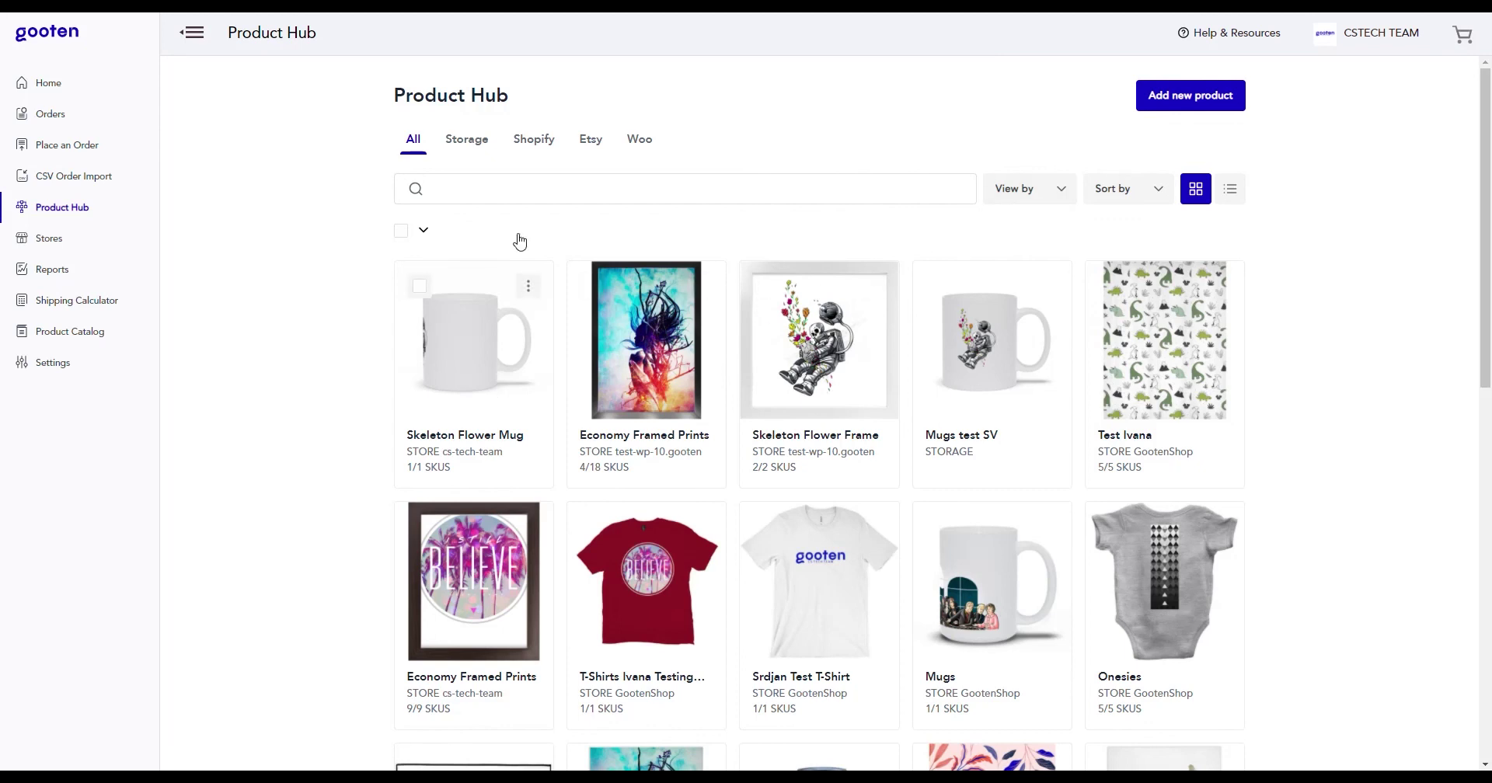
left_click(534, 139)
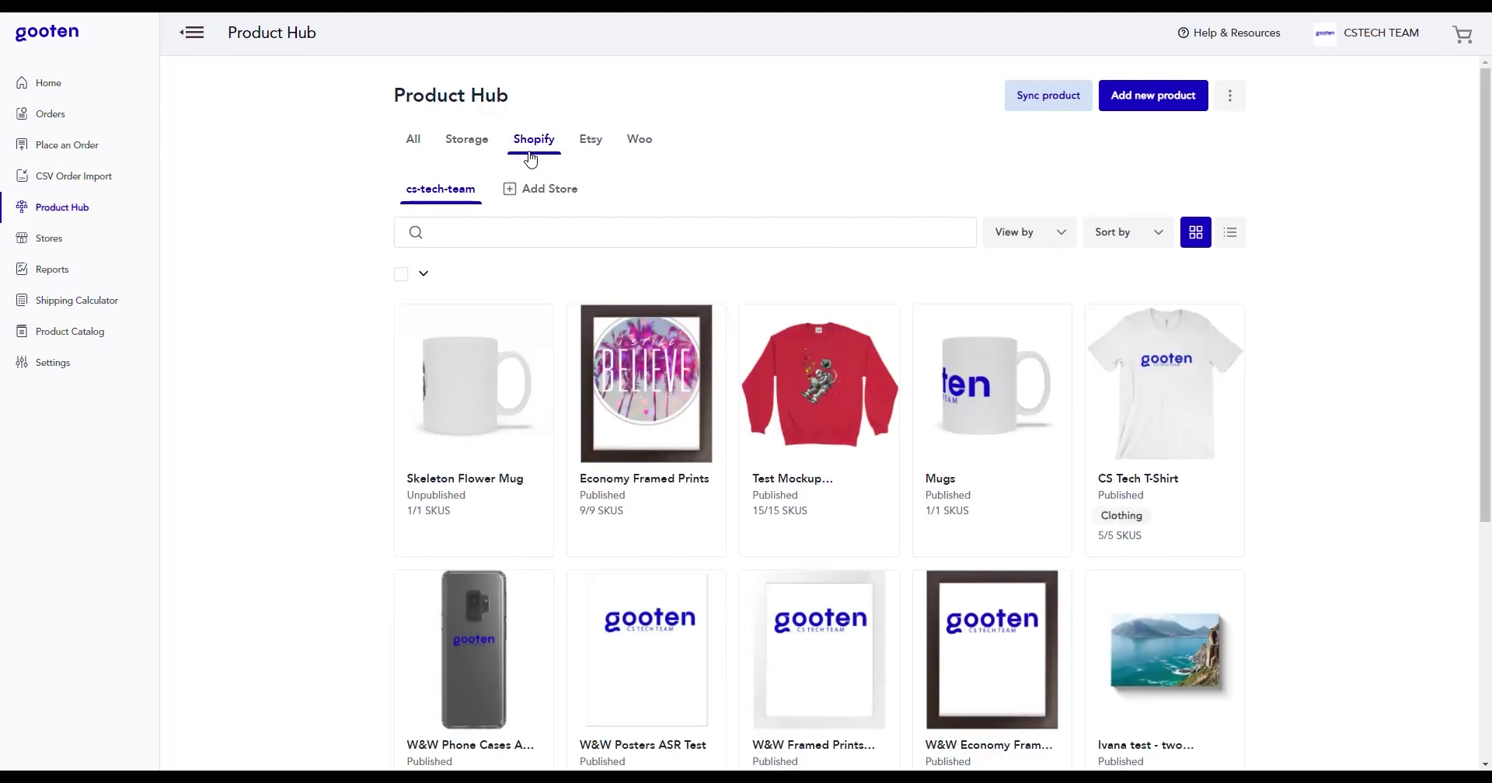